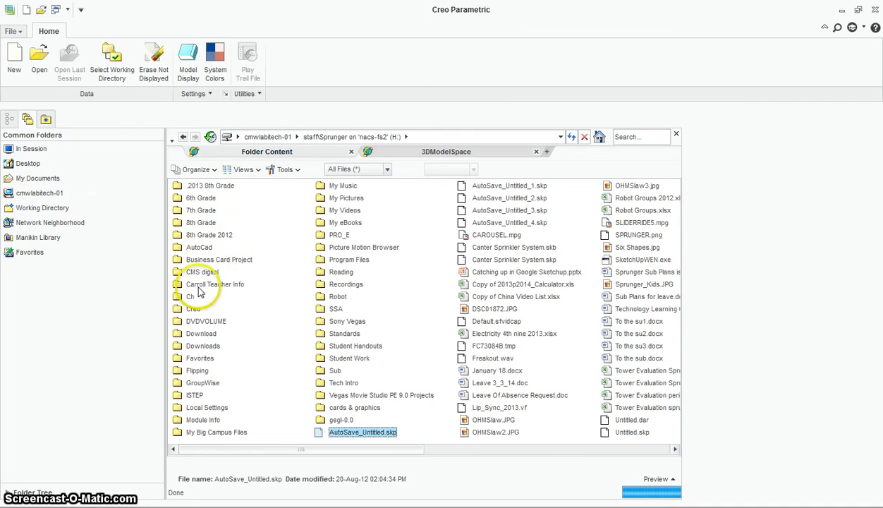
Open the Creo folder on the H: drive and look at the options available for the Cube Toy folder
double_click(193, 308)
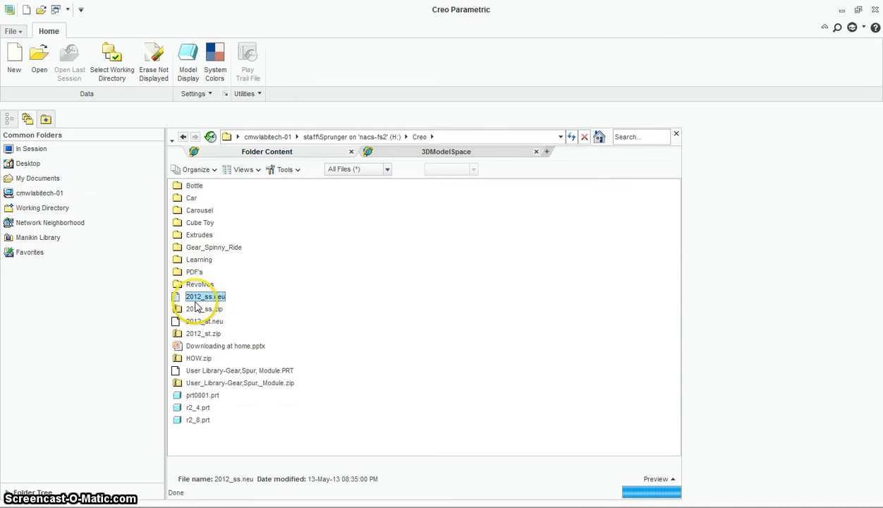
right_click(202, 224)
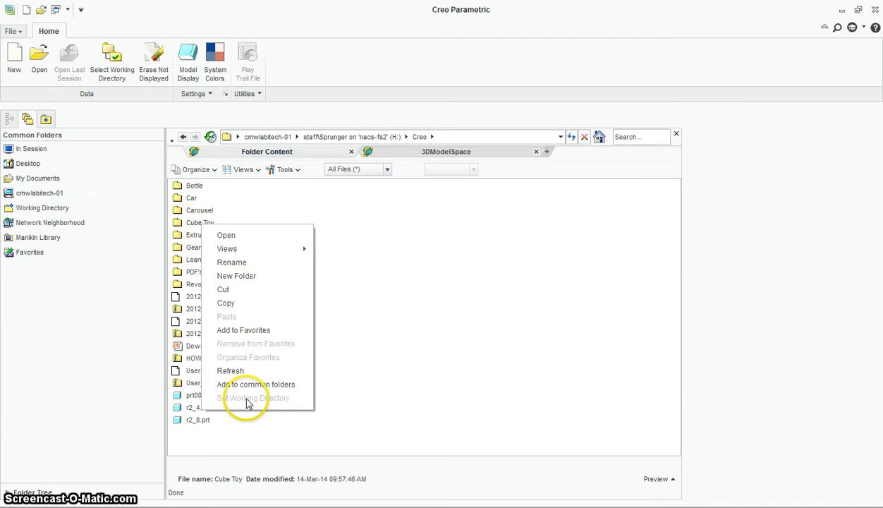
left_click(388, 346)
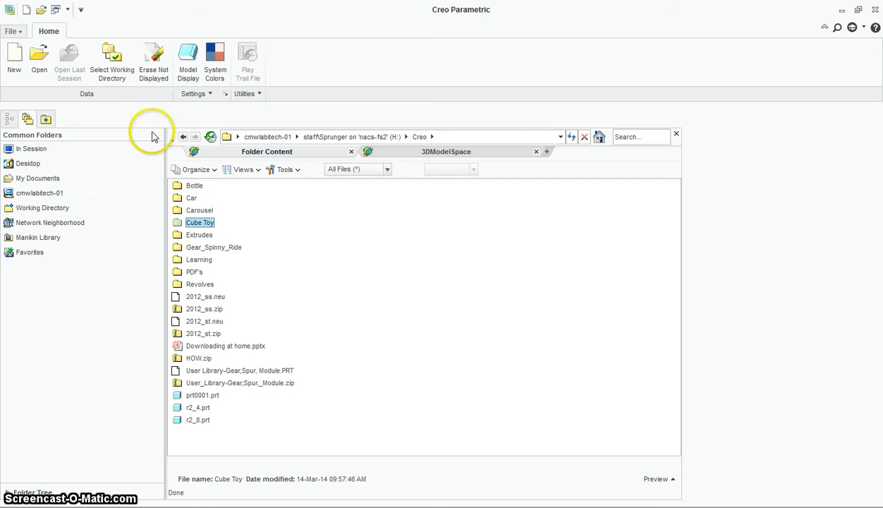
Create a new solid part named Strut using the default template
left_click(14, 60)
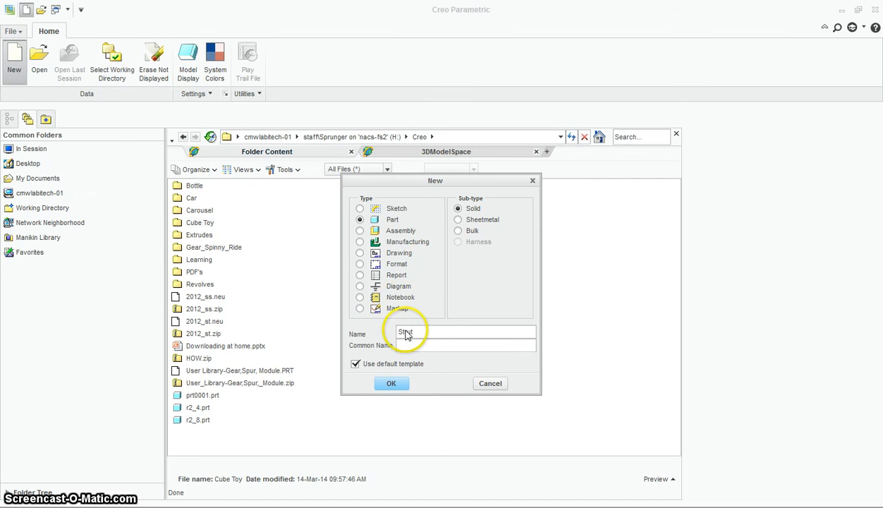
left_click(393, 383)
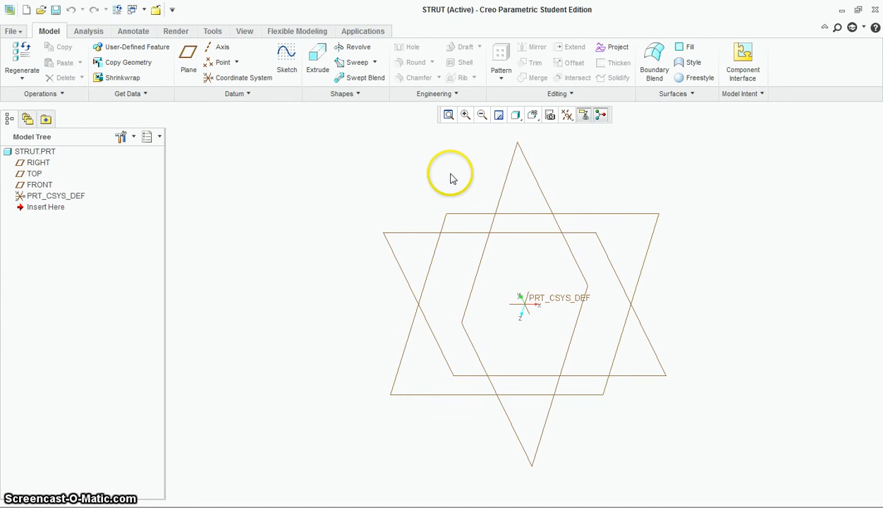
Start an Extrude with a sketch on the RIGHT datum plane, viewed square to the sketch plane
left_click(317, 56)
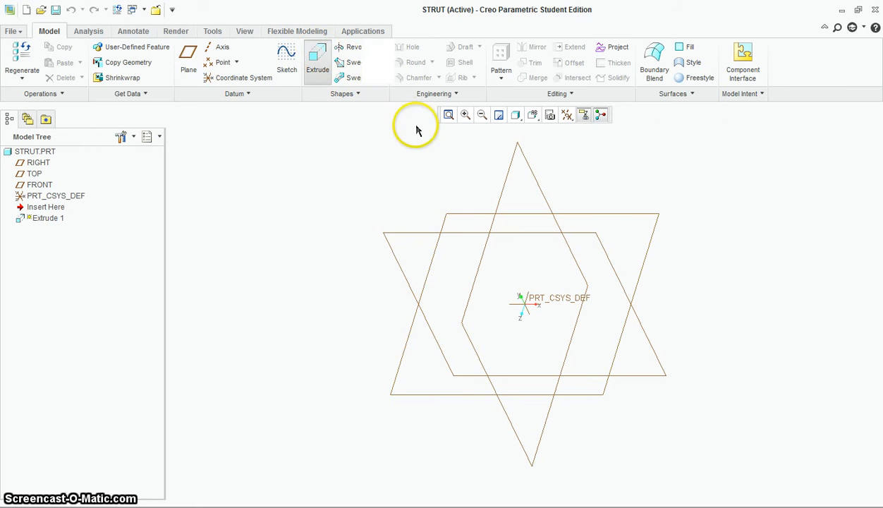
left_click(507, 178)
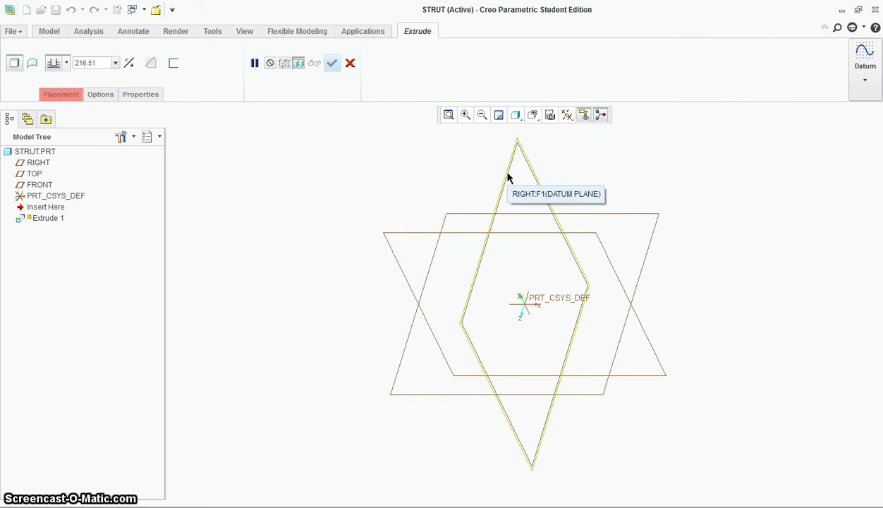
left_click(513, 177)
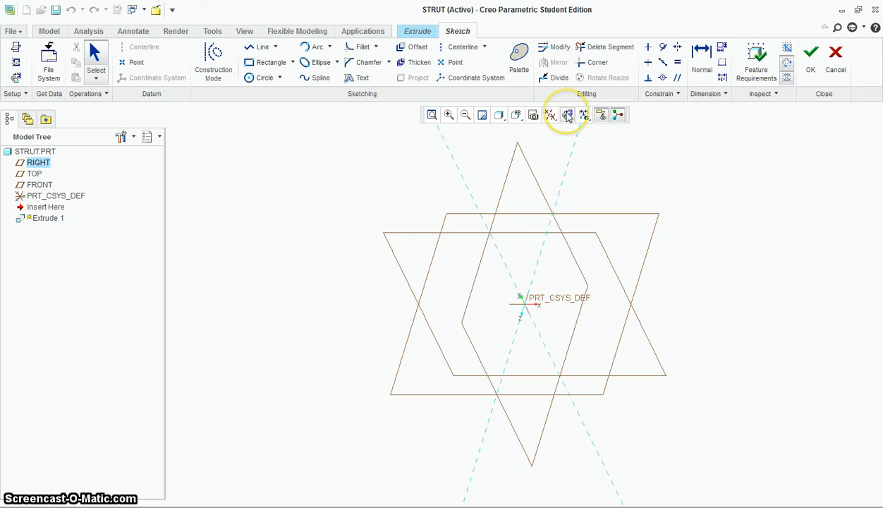
left_click(568, 115)
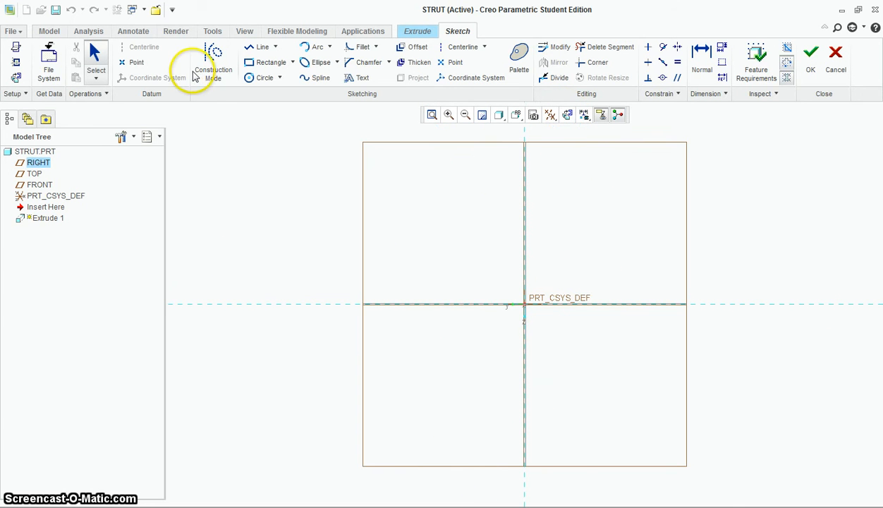
Sketch a circle about 81 in diameter centred on the origin
left_click(252, 77)
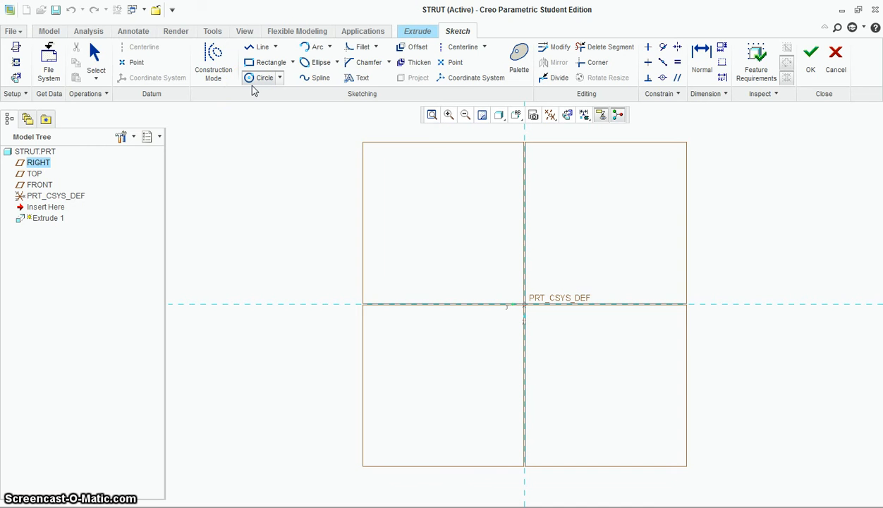
left_click(524, 304)
left_click(541, 284)
middle_click(584, 293)
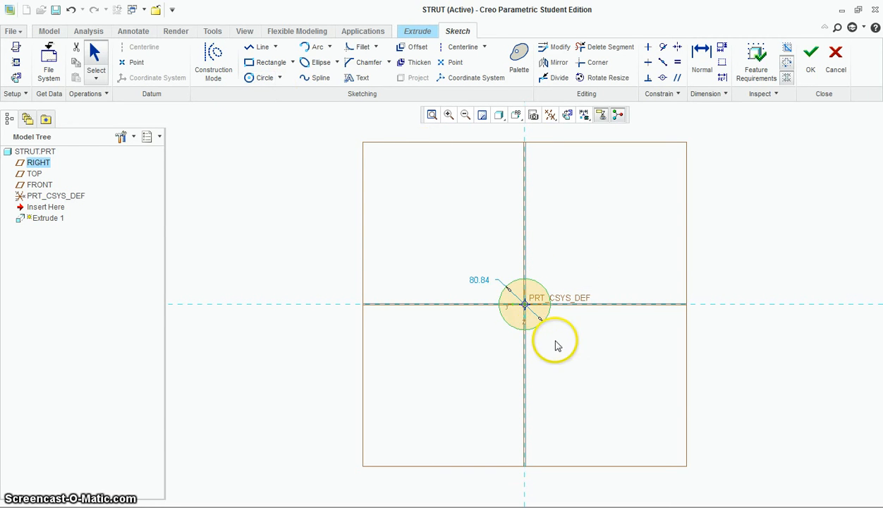
Add a radius dimension to the sketched circle
scroll(565, 331, "down", 2)
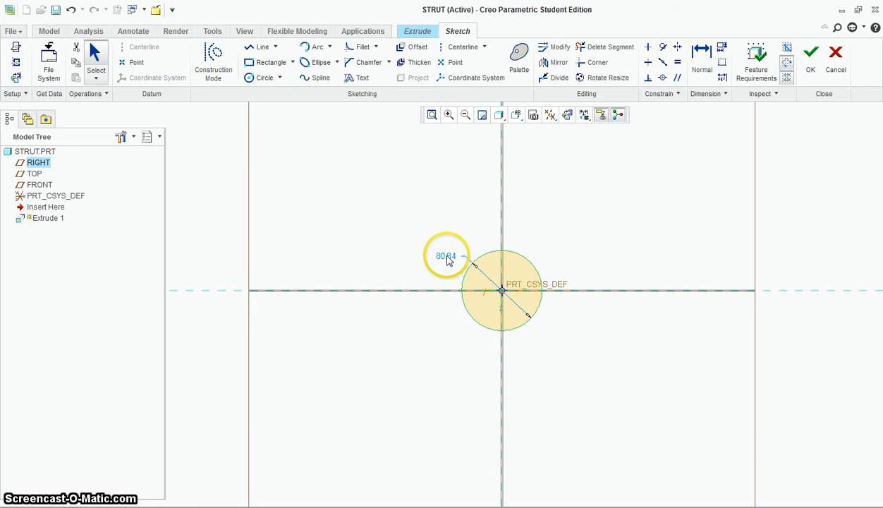
scroll(577, 307, "down", 1)
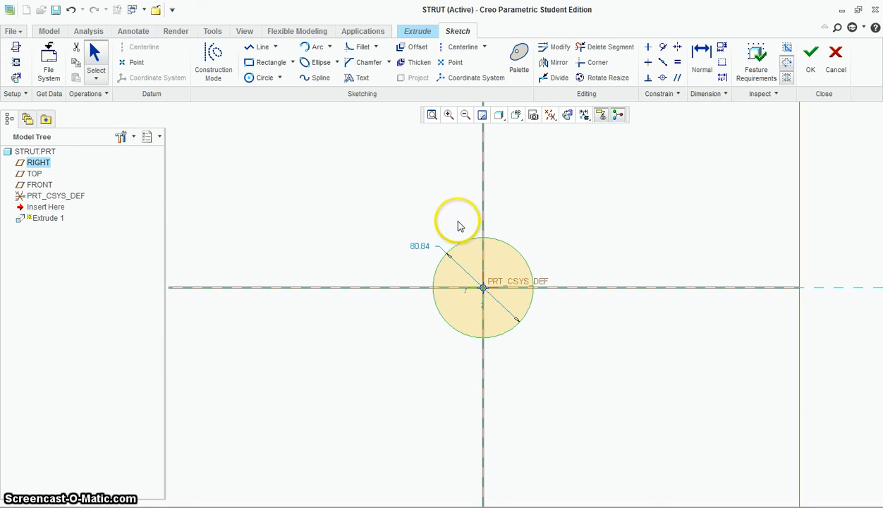
left_click(703, 58)
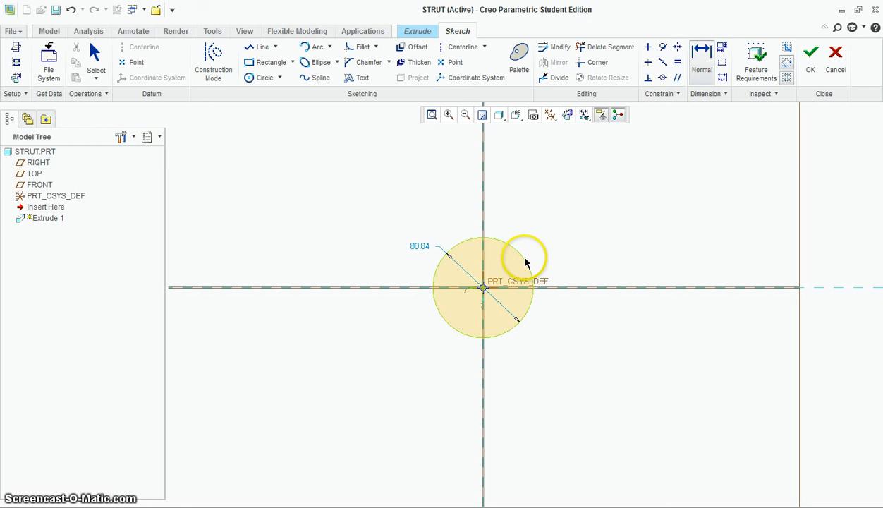
middle_click(568, 233)
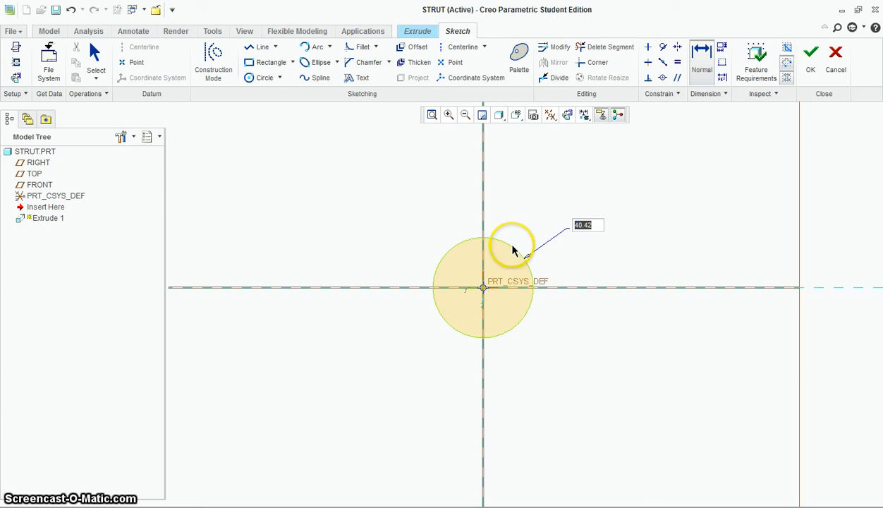
Replace the circle's radius dimension with a diameter dimension and set it to 8
middle_click(523, 205)
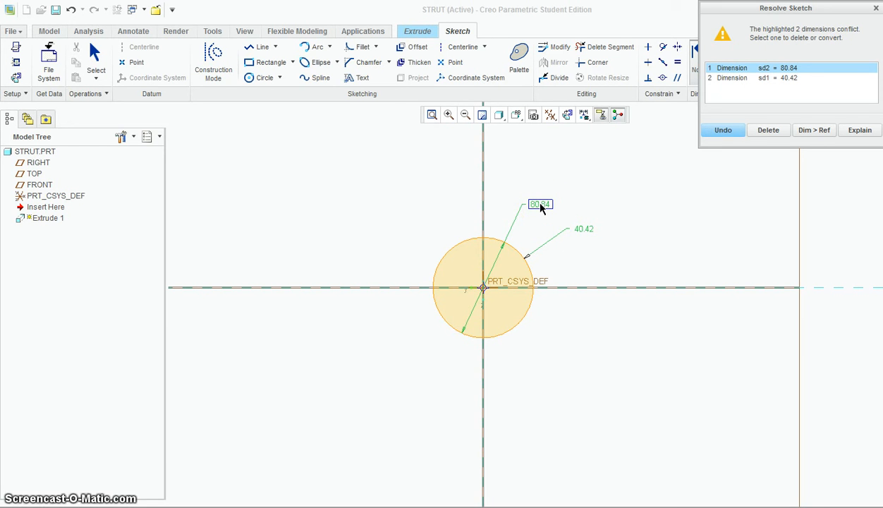
left_click(762, 78)
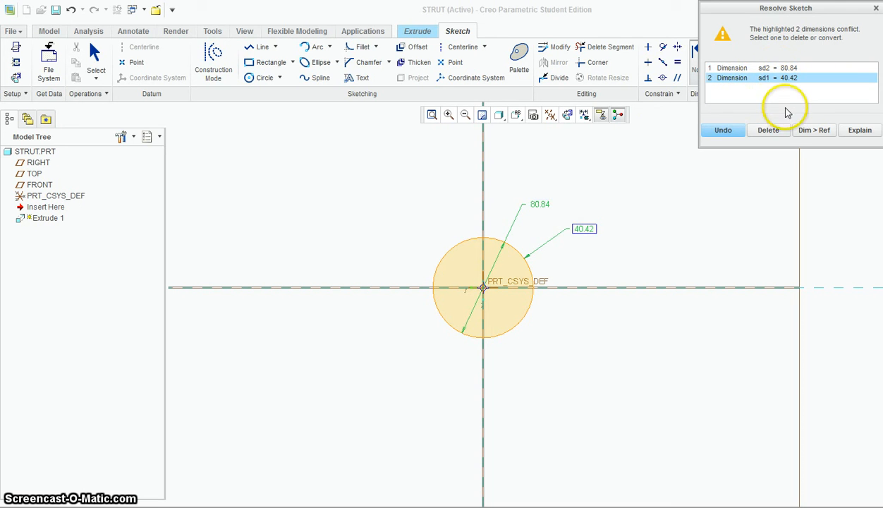
left_click(768, 130)
double_click(553, 203)
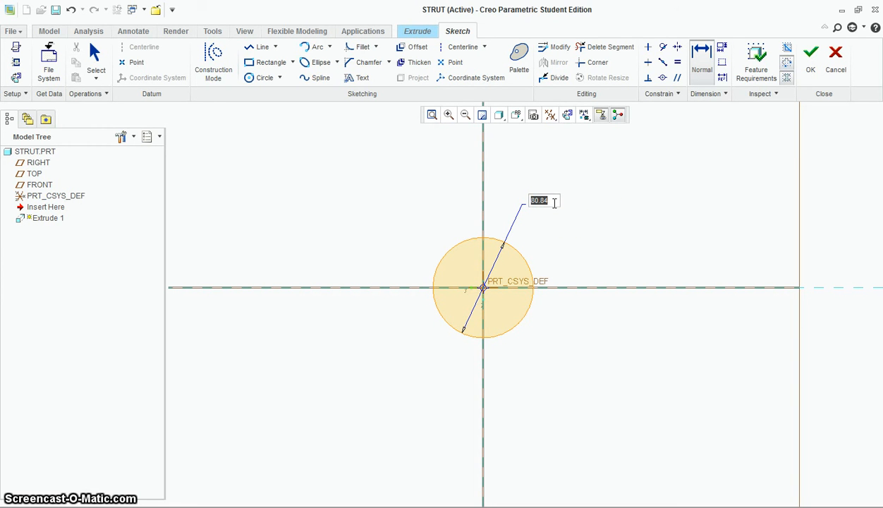
key("Return")
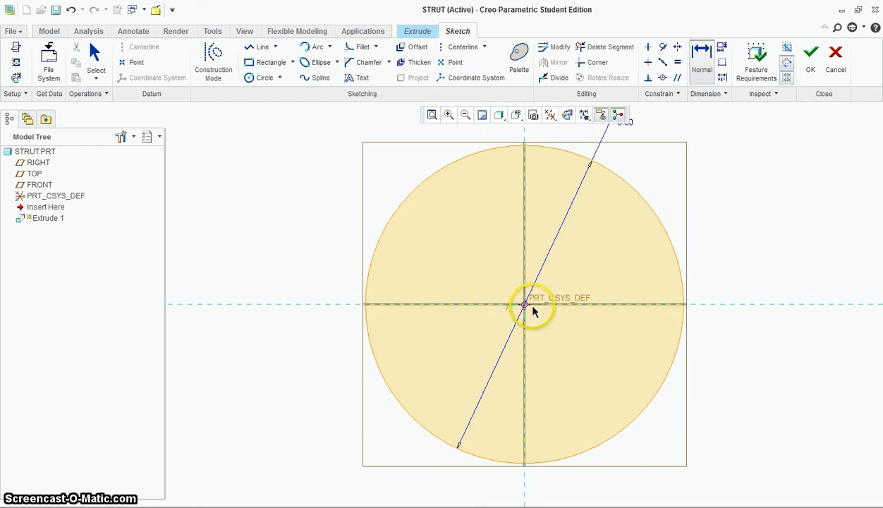
Finish the sketch and extrude the circle symmetrically about the sketch plane to a total length of 90
scroll(532, 308, "up", 5)
left_click(810, 56)
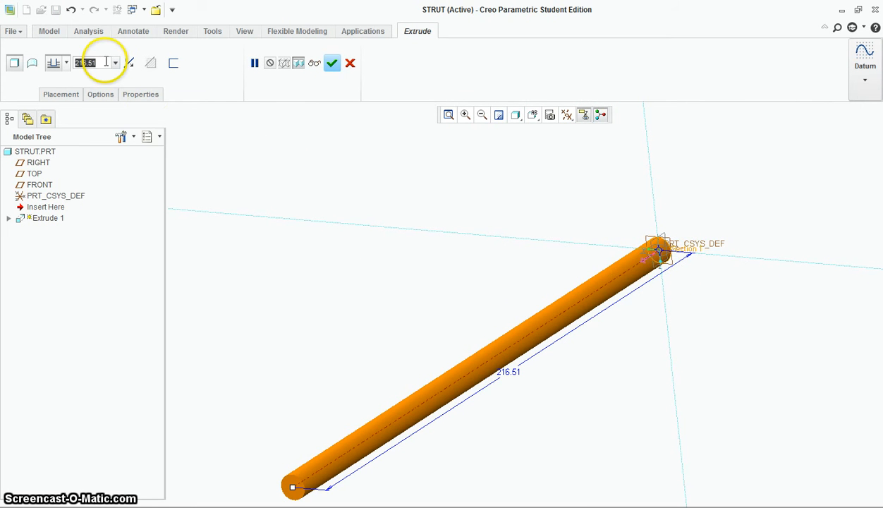
key("Return")
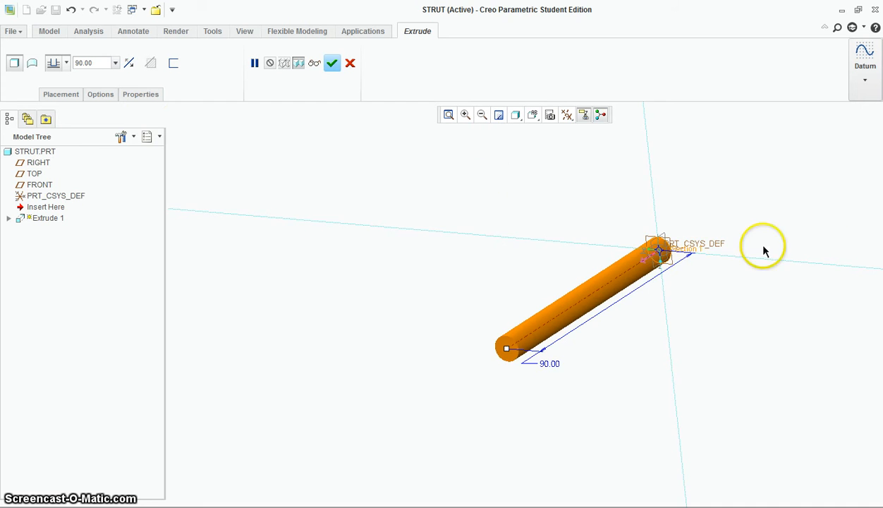
scroll(776, 244, "up", 3)
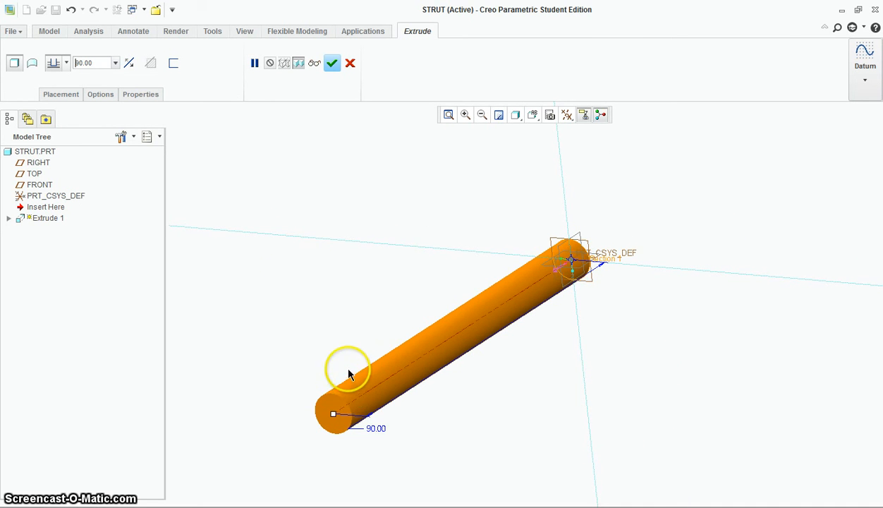
left_click(65, 64)
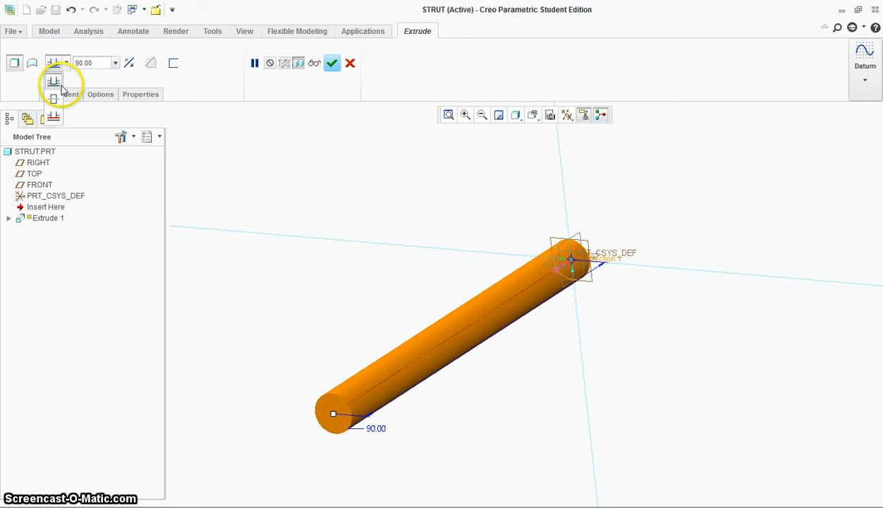
left_click(55, 98)
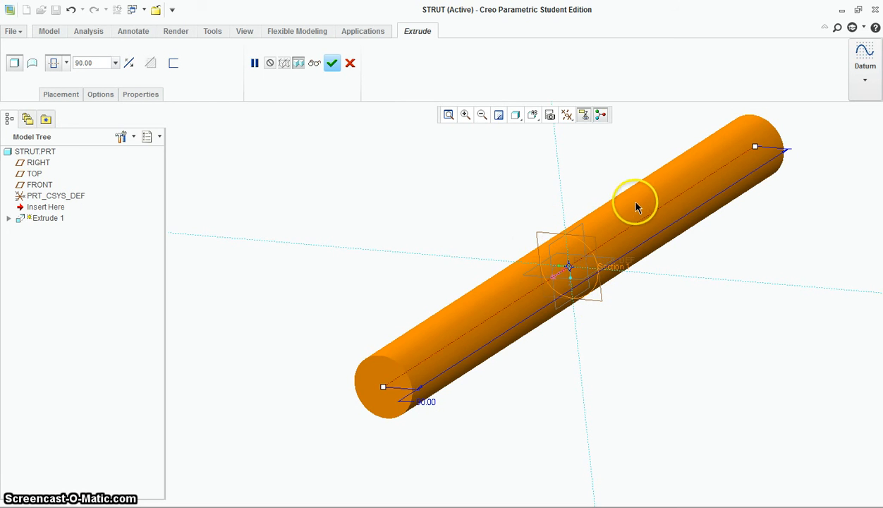
left_click(332, 65)
Start a second Extrude with a sketch on the RIGHT plane through the rod's middle, viewed square to it
middle_click_drag(702, 338, 696, 353)
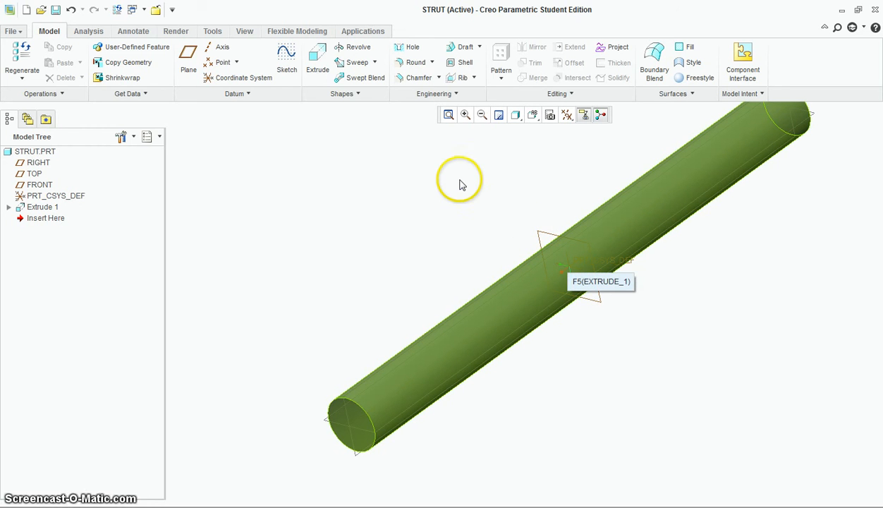
left_click(319, 59)
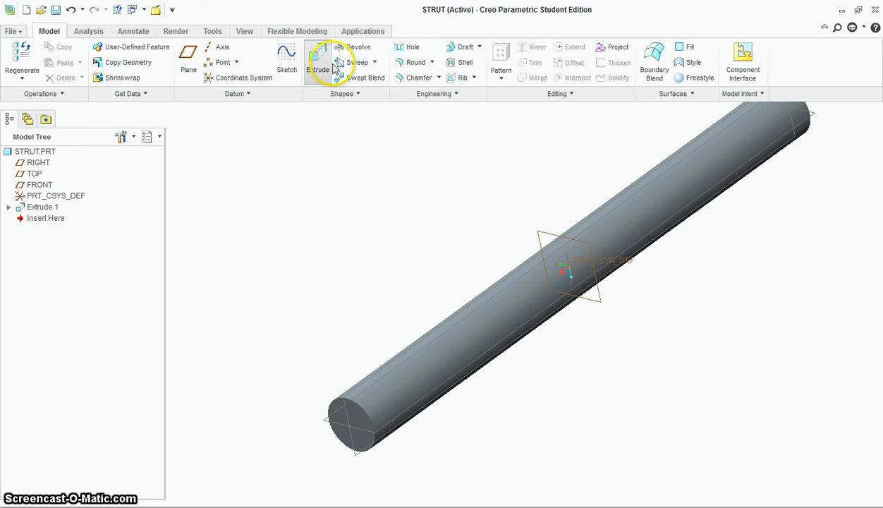
left_click(544, 237)
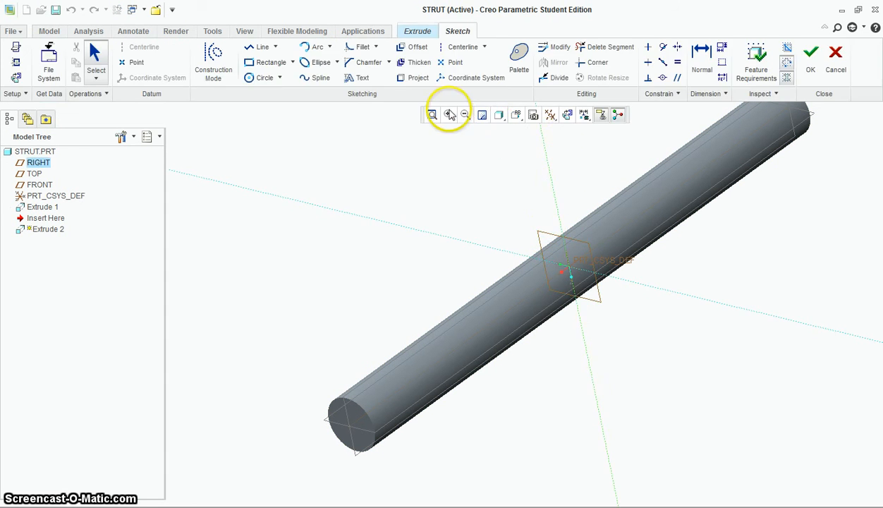
left_click(567, 116)
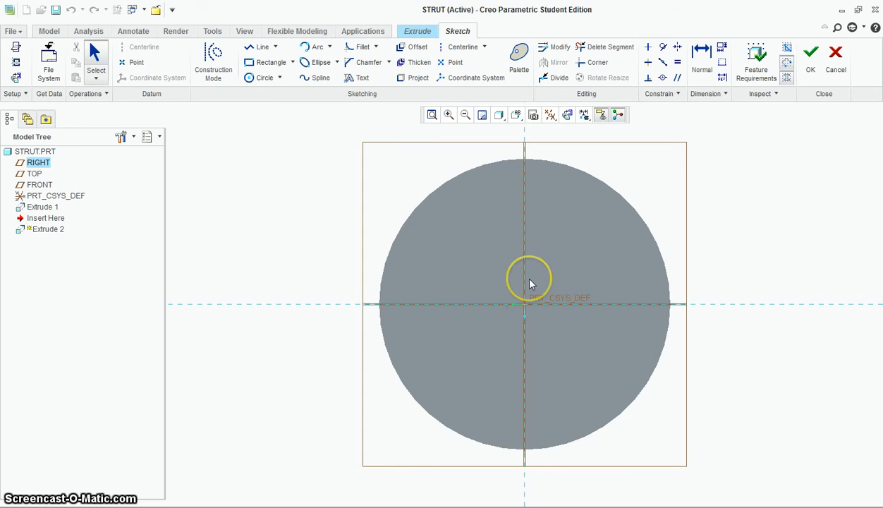
Sketch a circle around the rod centred on the origin, set its diameter to 12, and finish the sketch
left_click(265, 78)
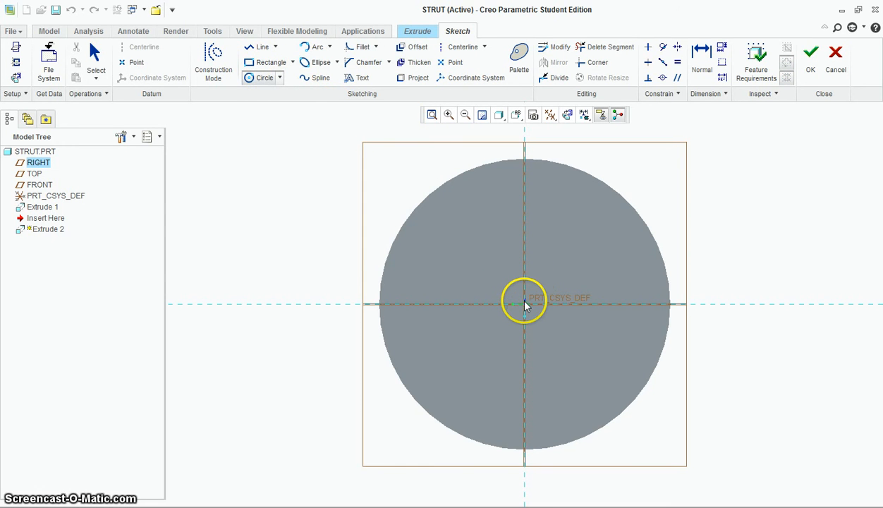
left_click(591, 223)
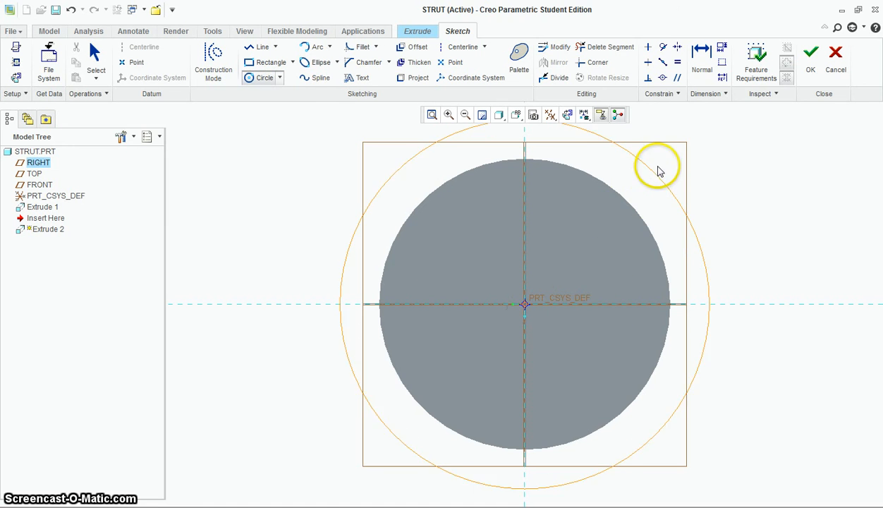
left_click(659, 170)
middle_click(641, 293)
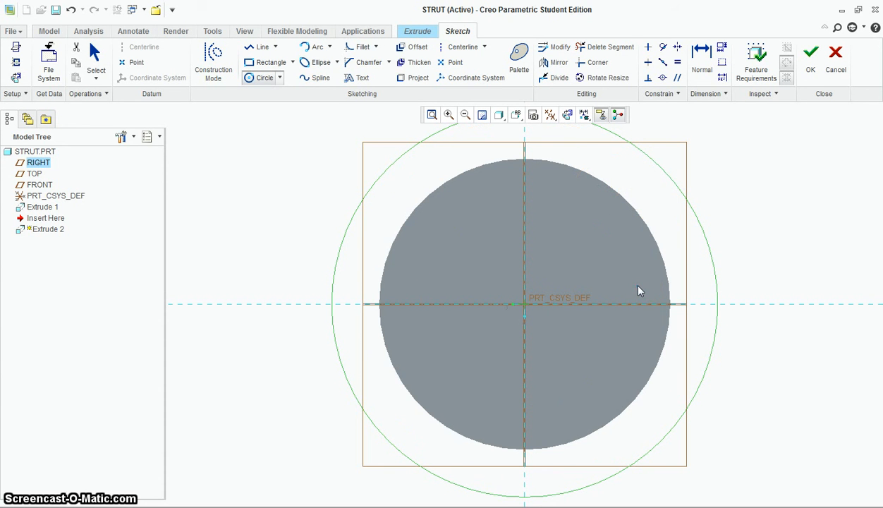
middle_click(680, 250)
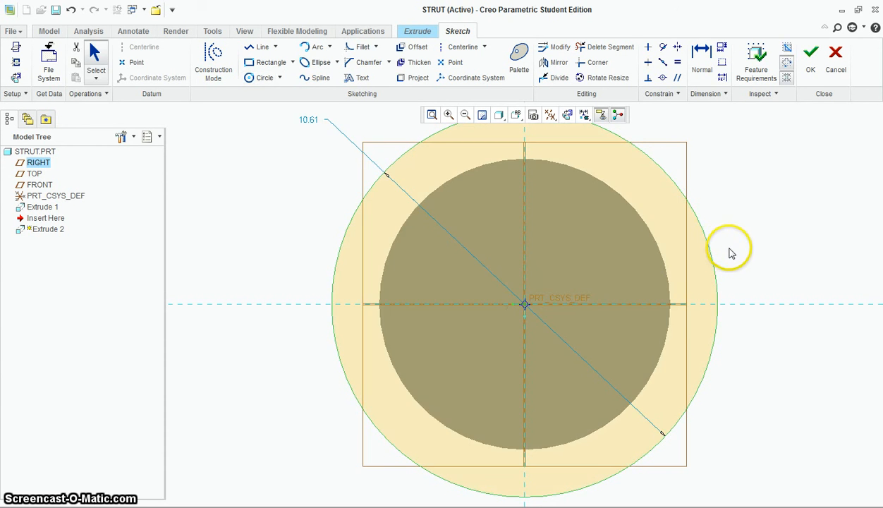
double_click(310, 120)
key("Return")
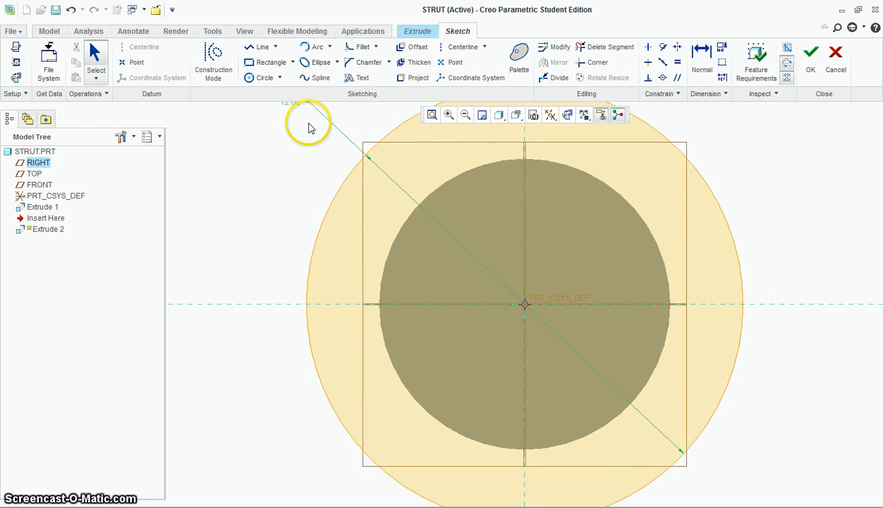
middle_click_drag(697, 389, 666, 404)
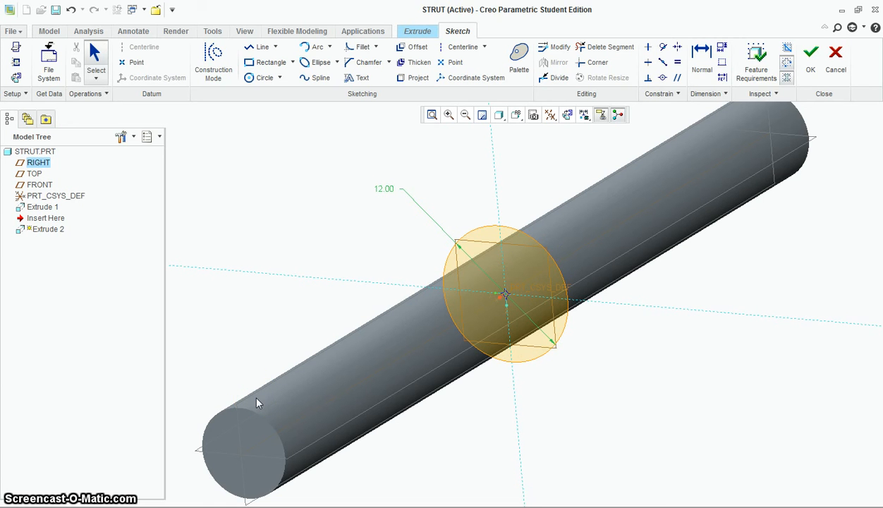
left_click(809, 54)
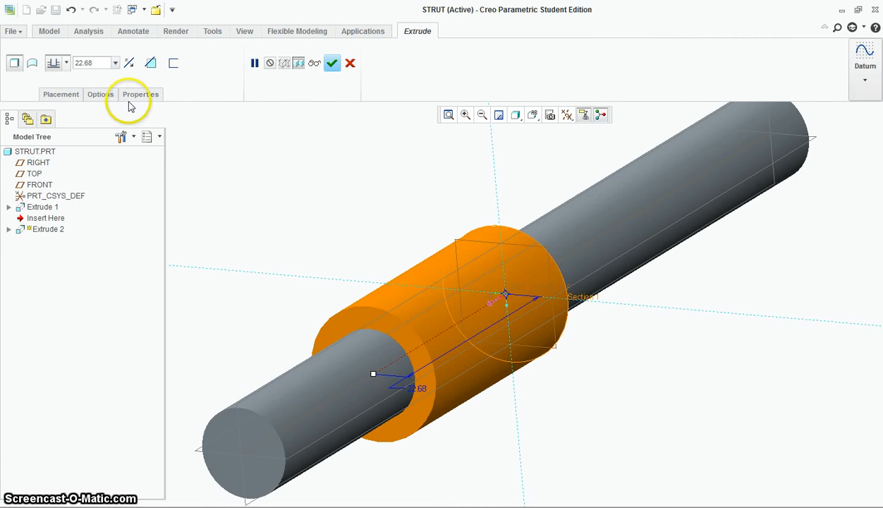
Extrude the 12-diameter circle symmetrically about the sketch plane to a total length of 70 and complete the feature
type("70")
key("Return")
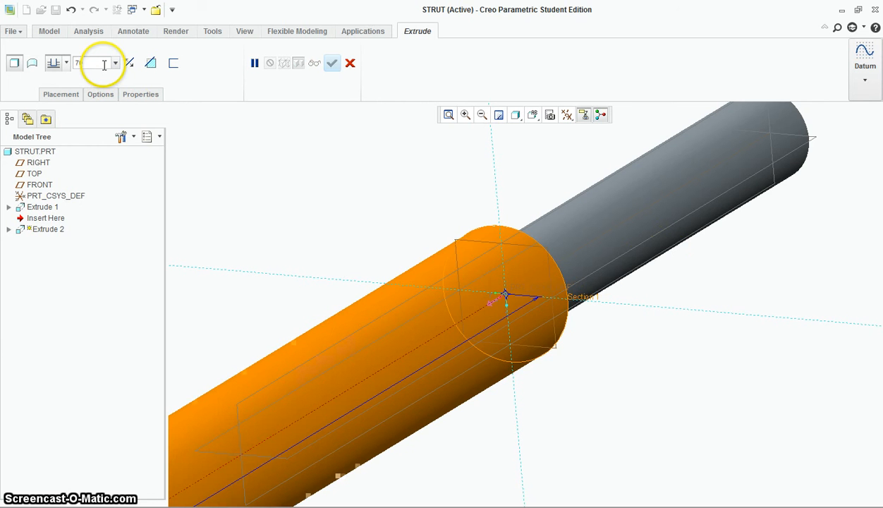
left_click(67, 63)
left_click(55, 102)
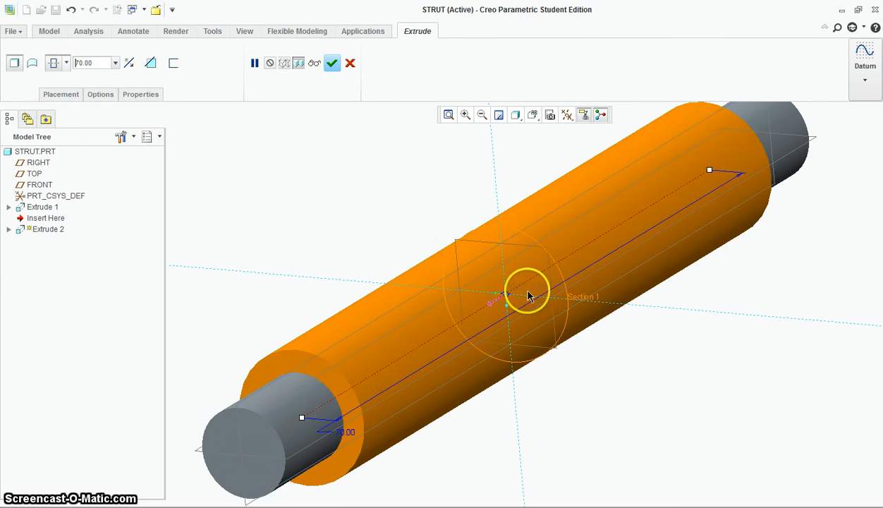
middle_click_drag(528, 296, 605, 367)
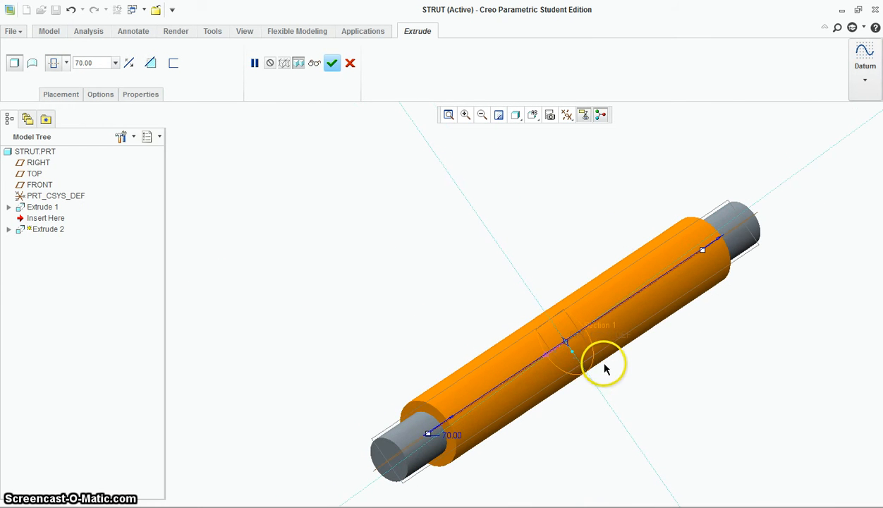
left_click(330, 64)
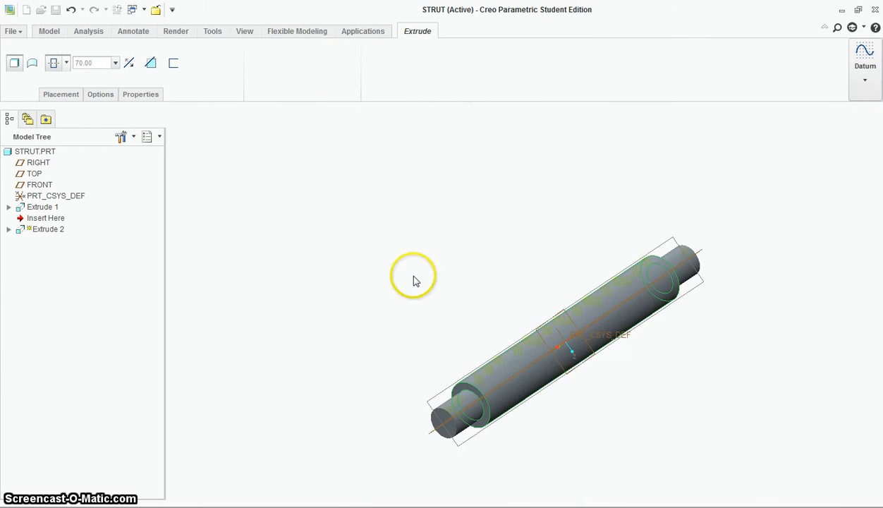
middle_click_drag(623, 433, 609, 429)
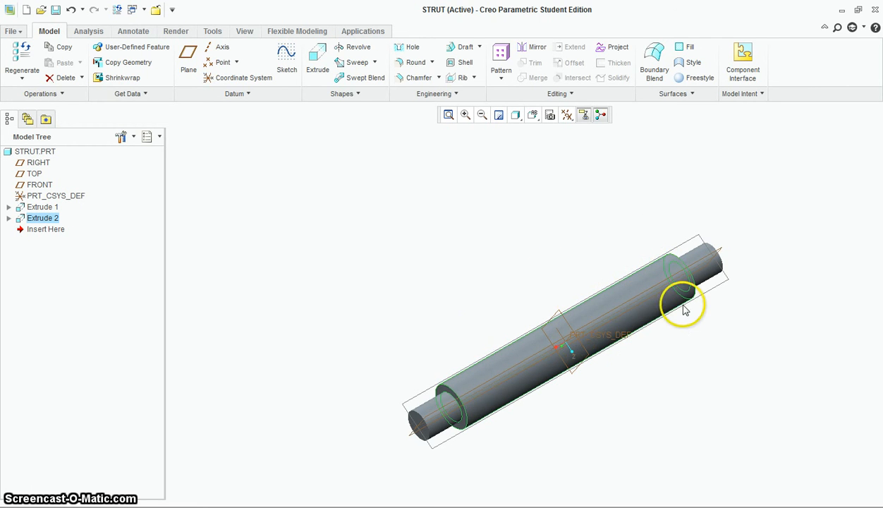
left_click(649, 388)
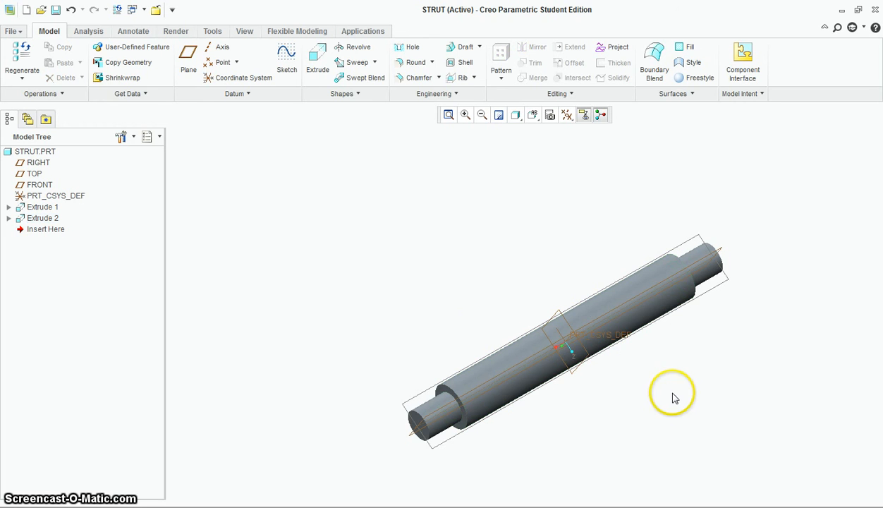
Start a Revolve with a sketch on the TOP plane, viewed square to it
left_click(358, 47)
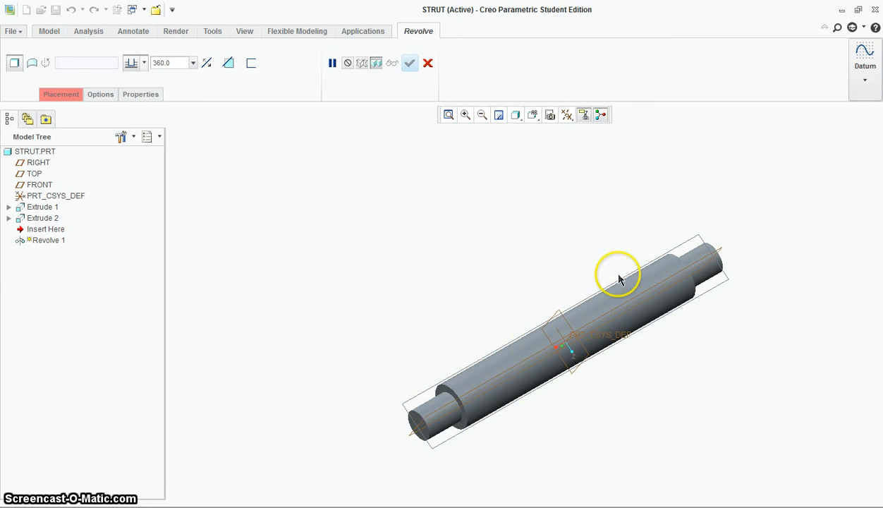
left_click(418, 399)
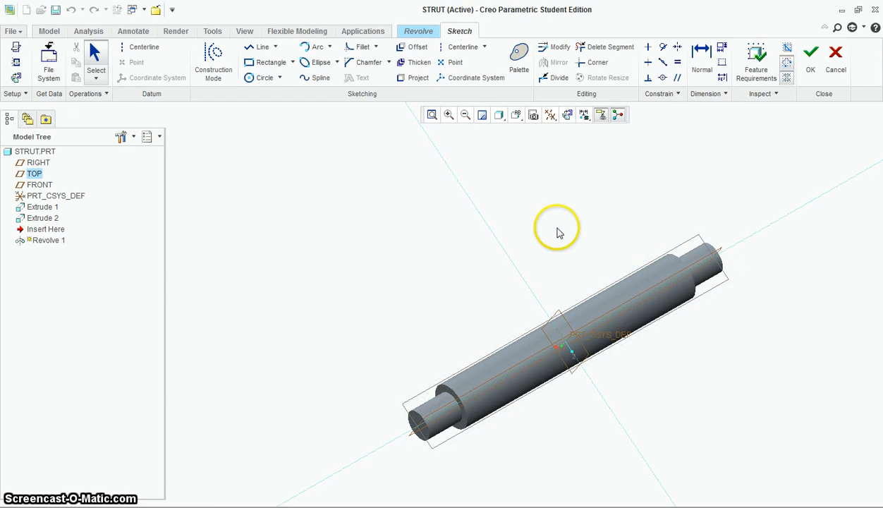
left_click(568, 116)
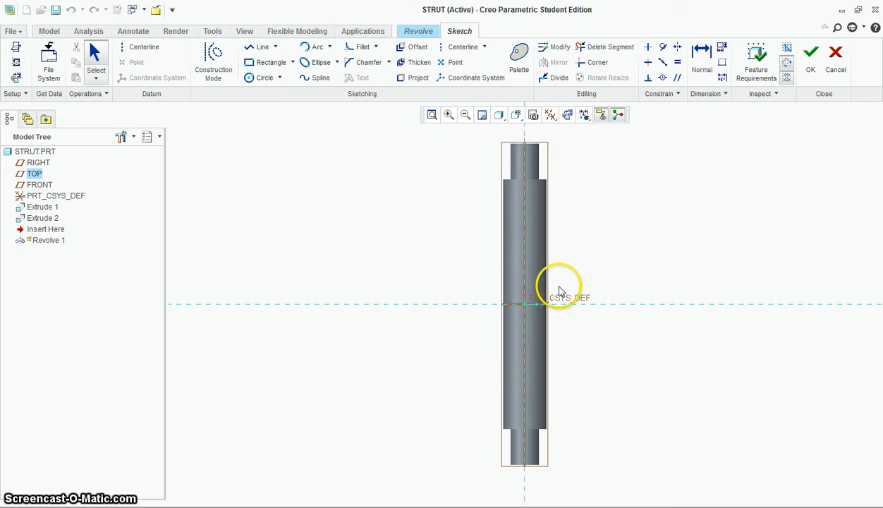
Add the silhouette edge of the larger cylinder as a sketch reference
right_click(485, 230)
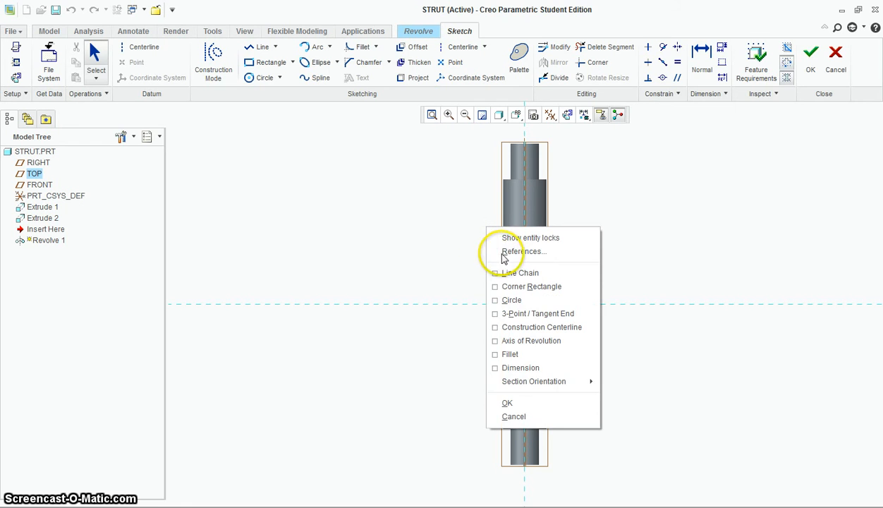
left_click(507, 251)
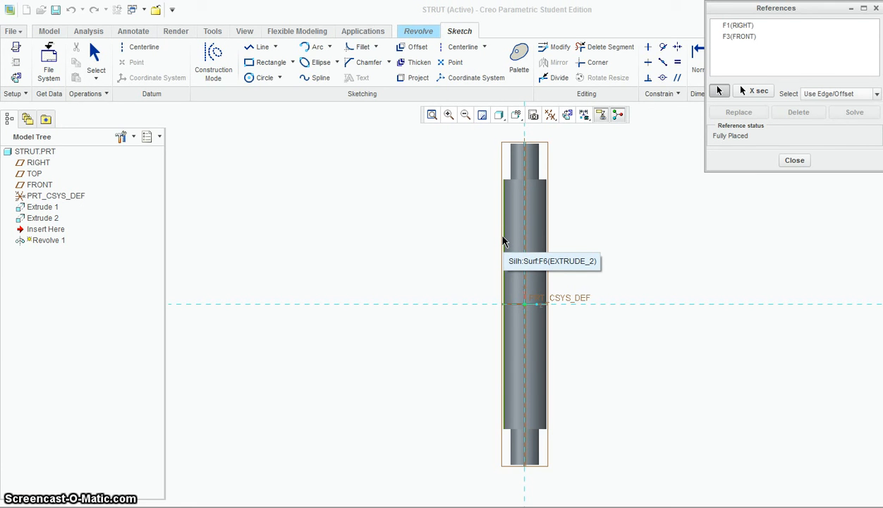
left_click(502, 241)
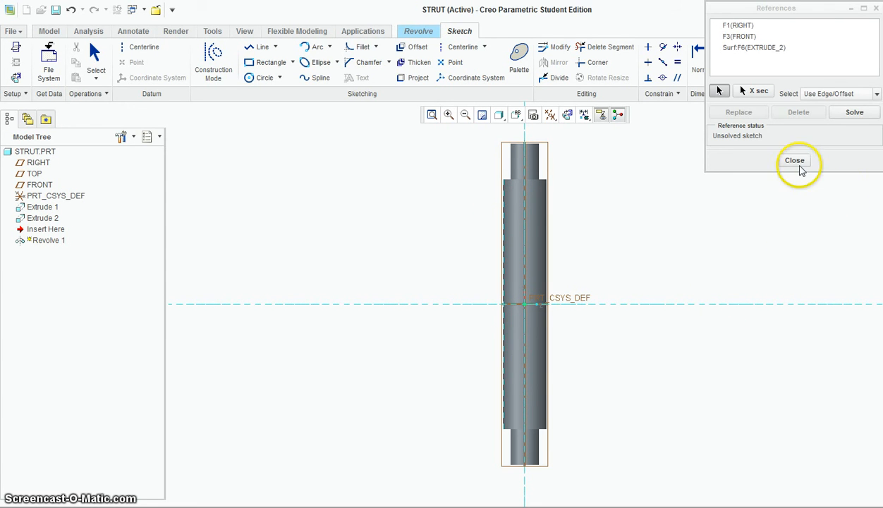
left_click(797, 162)
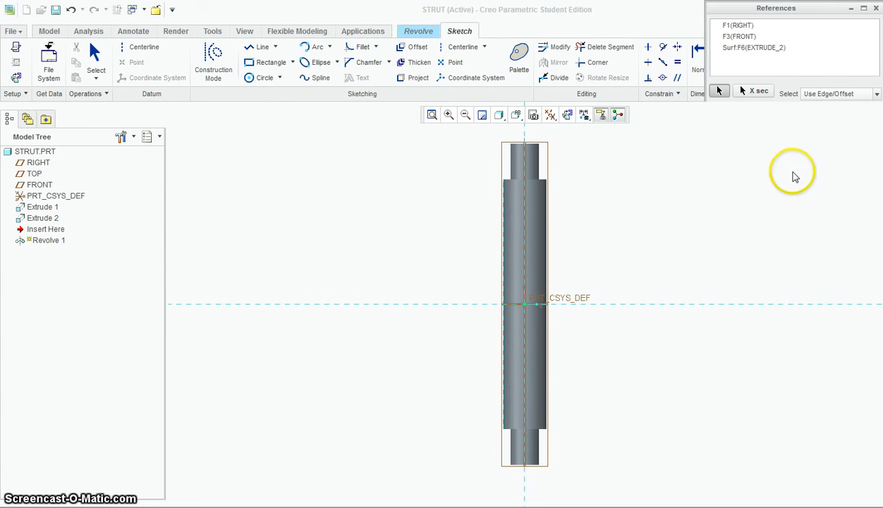
Sketch a circle about 43 in diameter, centred on the horizontal reference about 18 outside the cylinder's silhouette edge and overlapping the cylinder
left_click(258, 77)
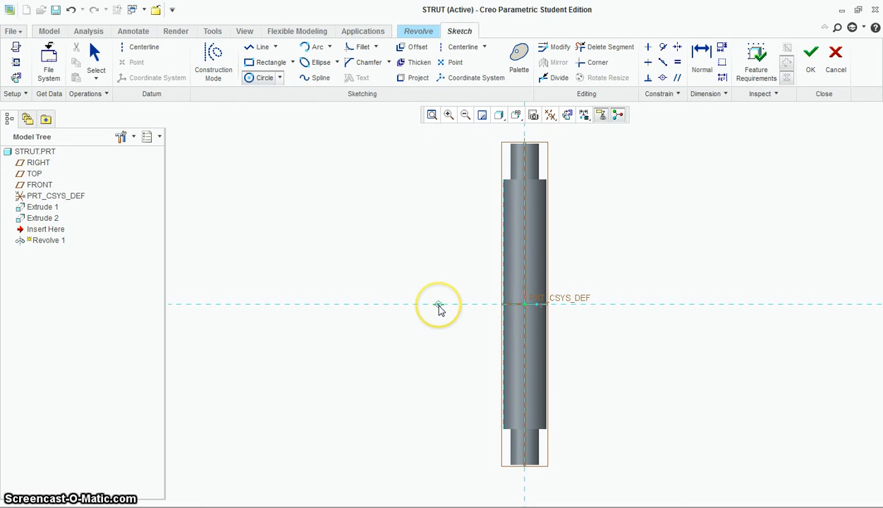
left_click(438, 305)
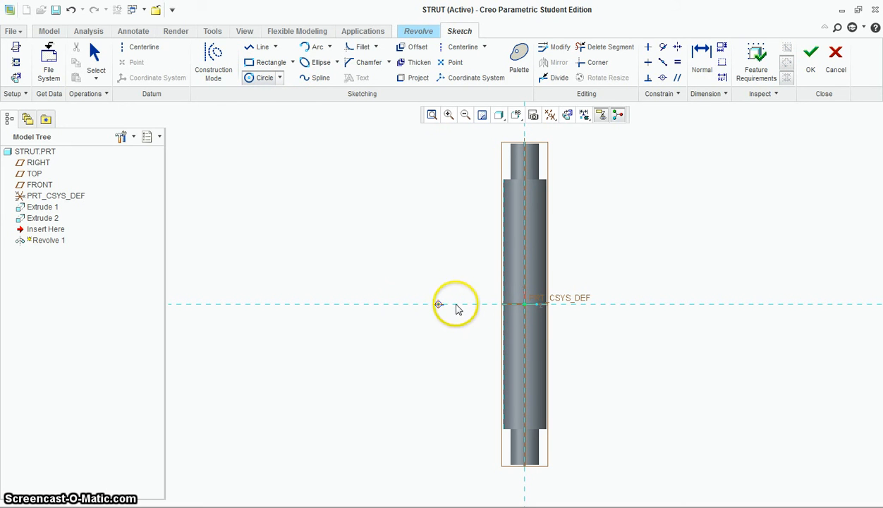
left_click(509, 311)
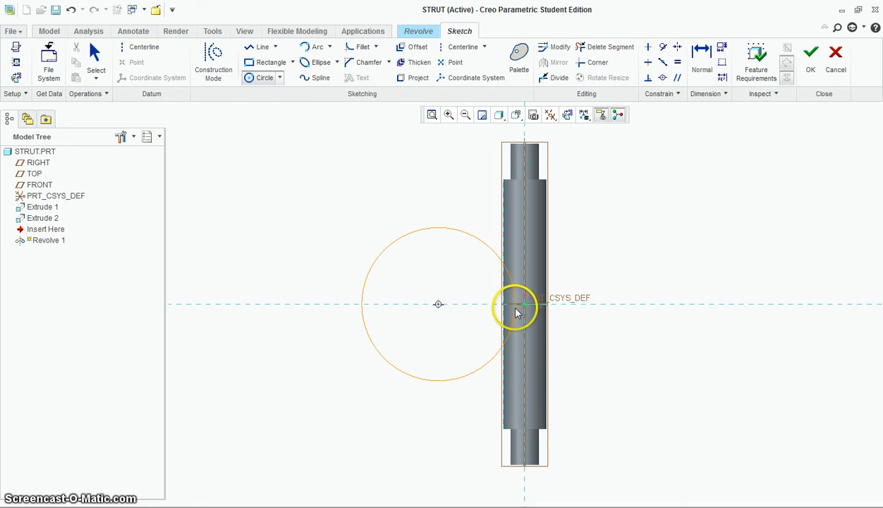
left_click(516, 308)
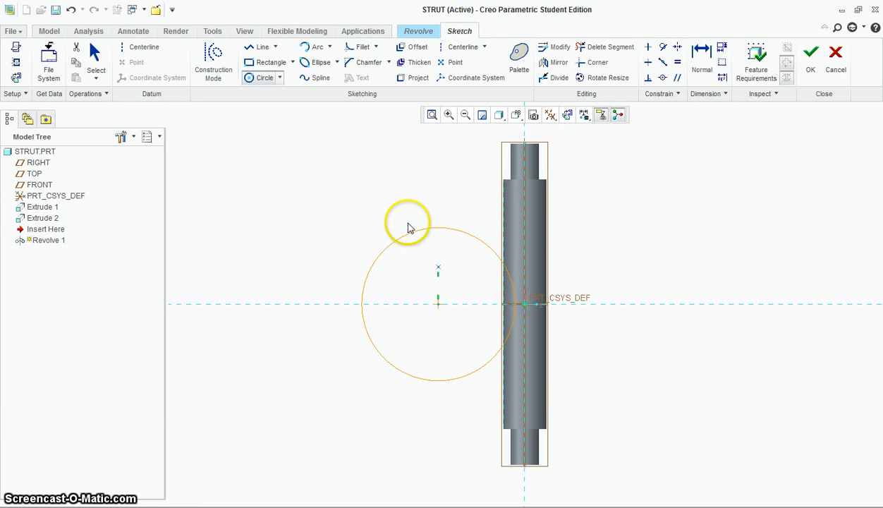
left_click(92, 52)
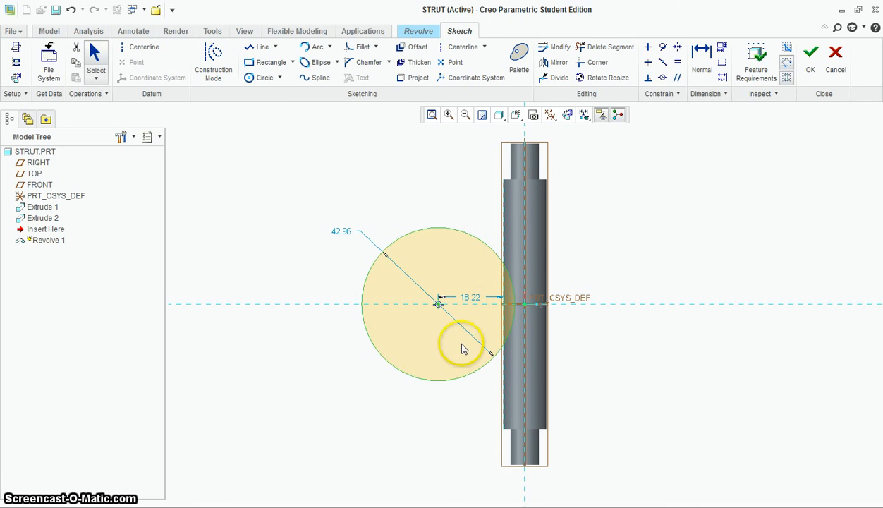
Trim away the circle portions outside the cylinder, leaving only the shallow arc inside its silhouette edge
left_click(595, 49)
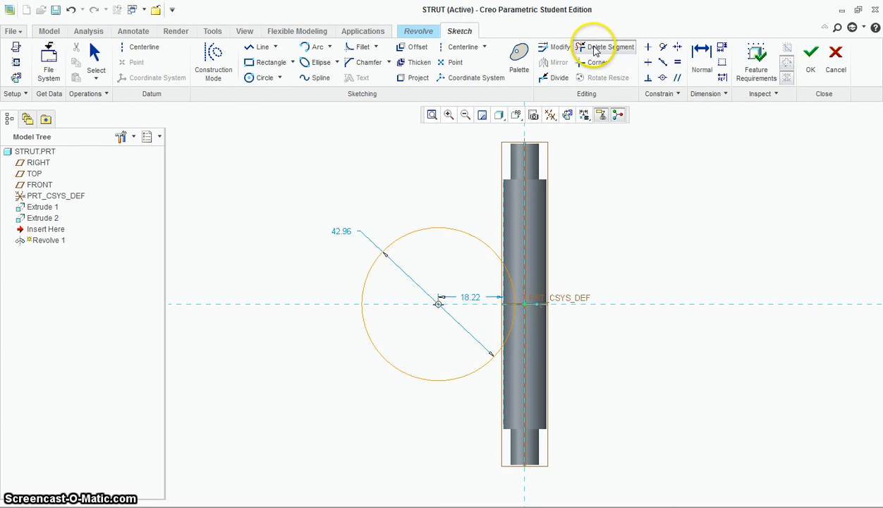
left_click_drag(435, 215, 445, 416)
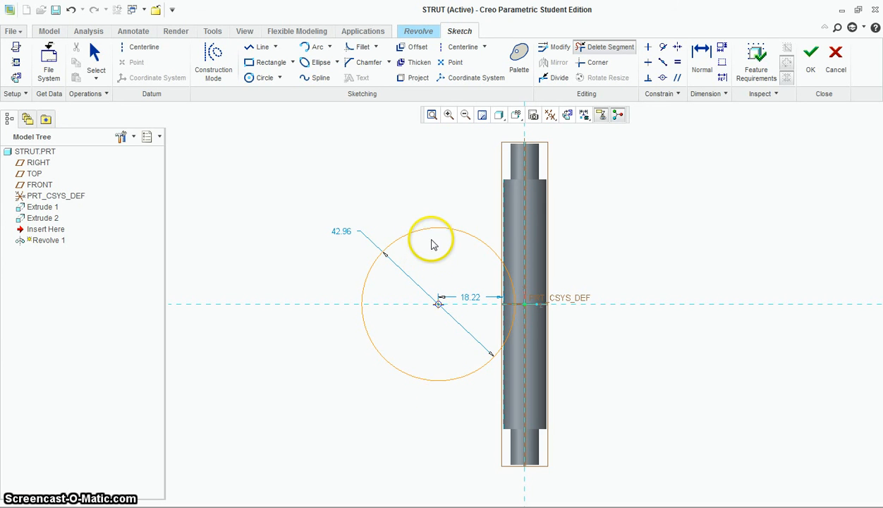
left_click(433, 242)
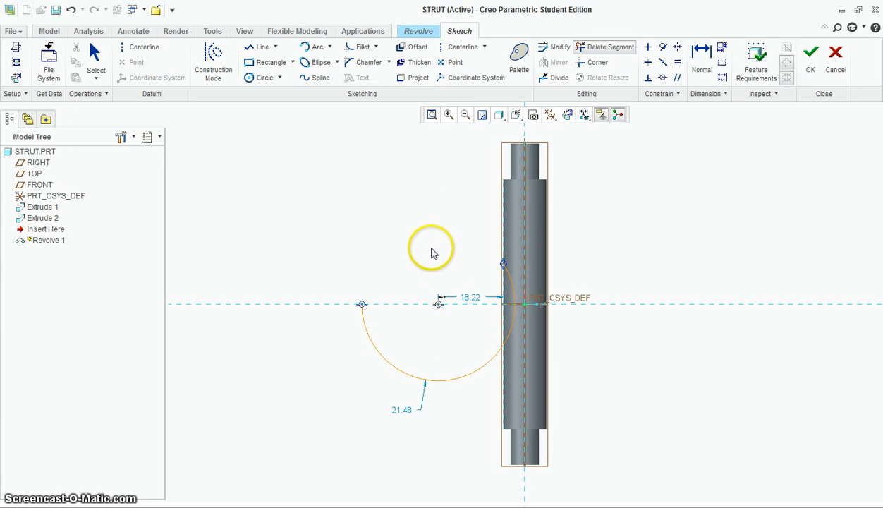
mouse_move(418, 342)
left_mouse_down()
mouse_move(426, 402)
mouse_move(426, 365)
mouse_move(452, 360)
left_mouse_up()
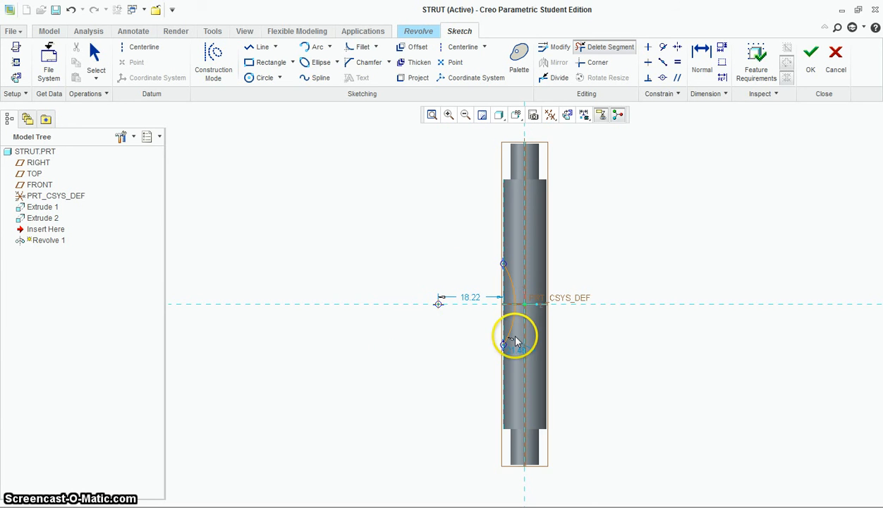
Dimension the distance from the arc's innermost point to the rod's central axis and set it to 4
scroll(516, 342, "up", 3)
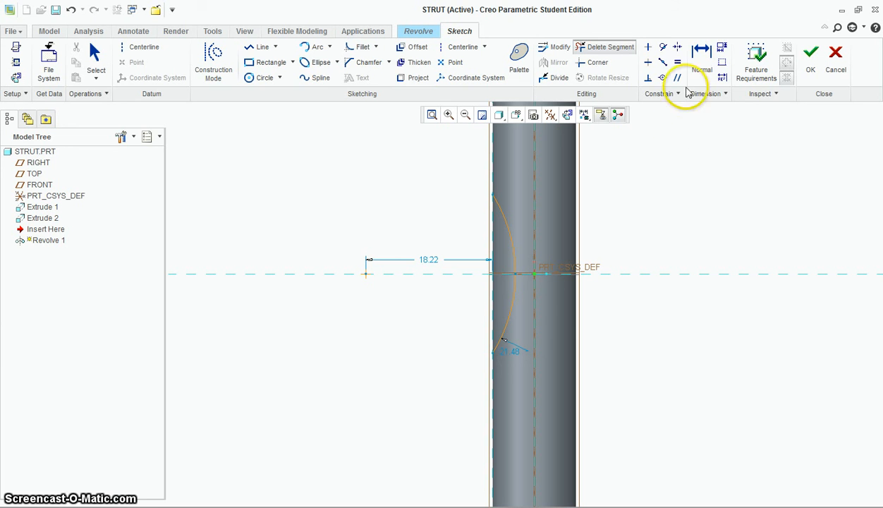
left_click(701, 58)
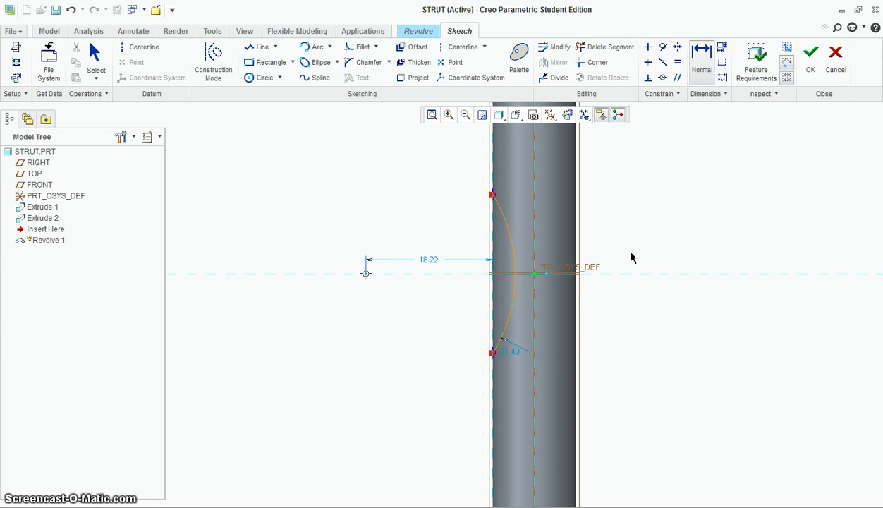
left_click(551, 271)
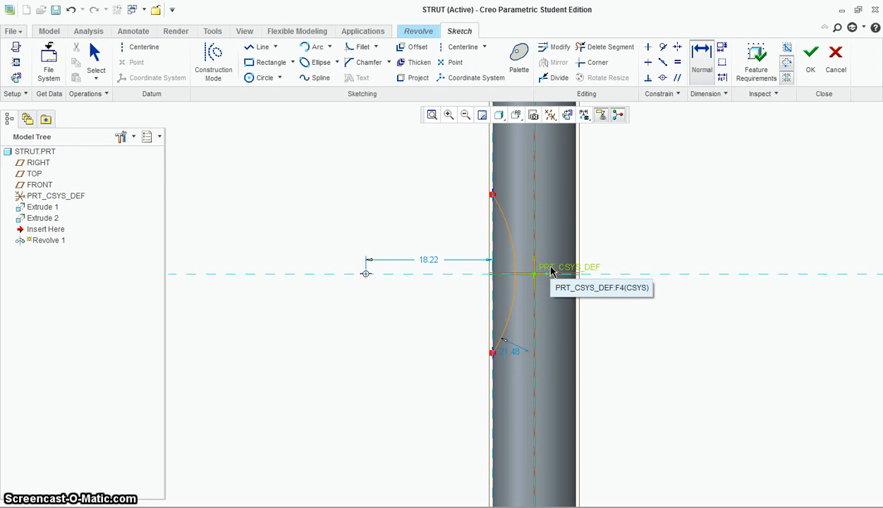
left_click(524, 271)
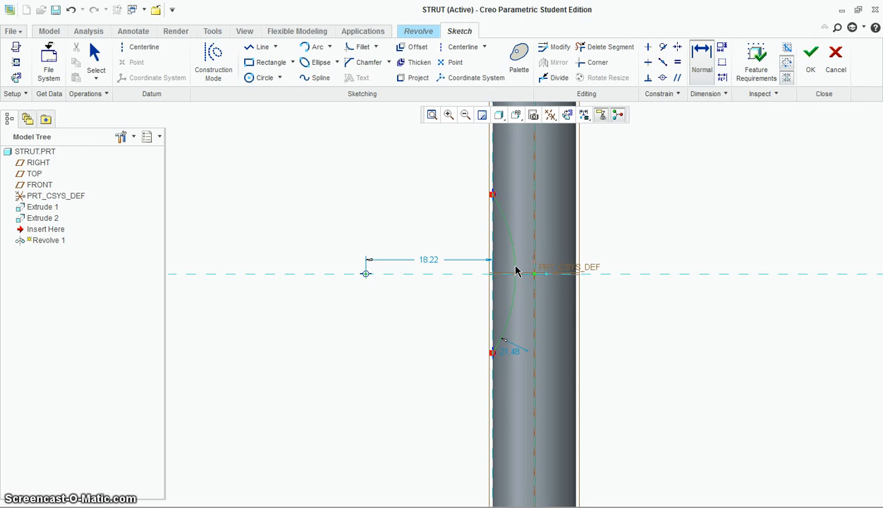
left_click(533, 265)
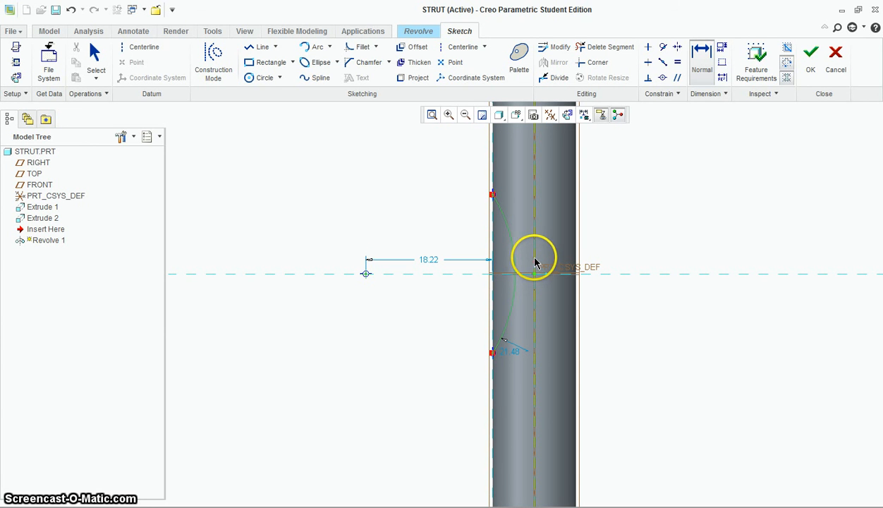
left_click(524, 246)
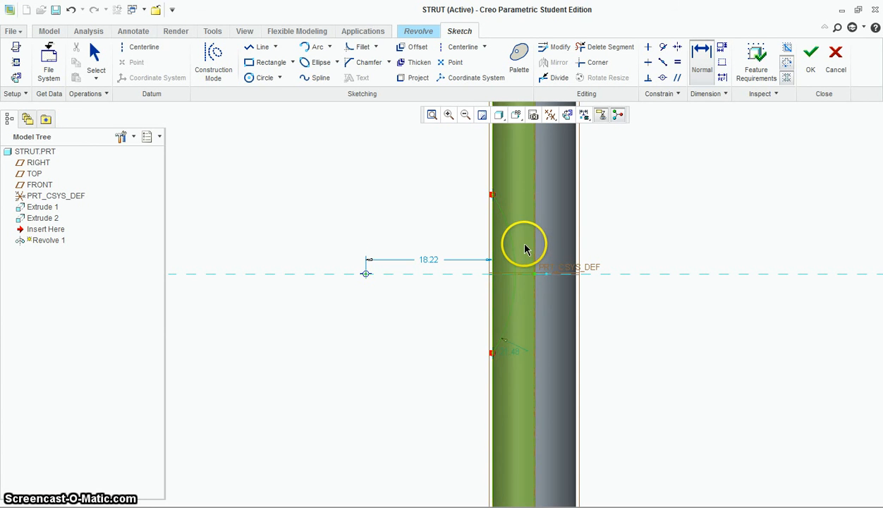
middle_click(526, 244)
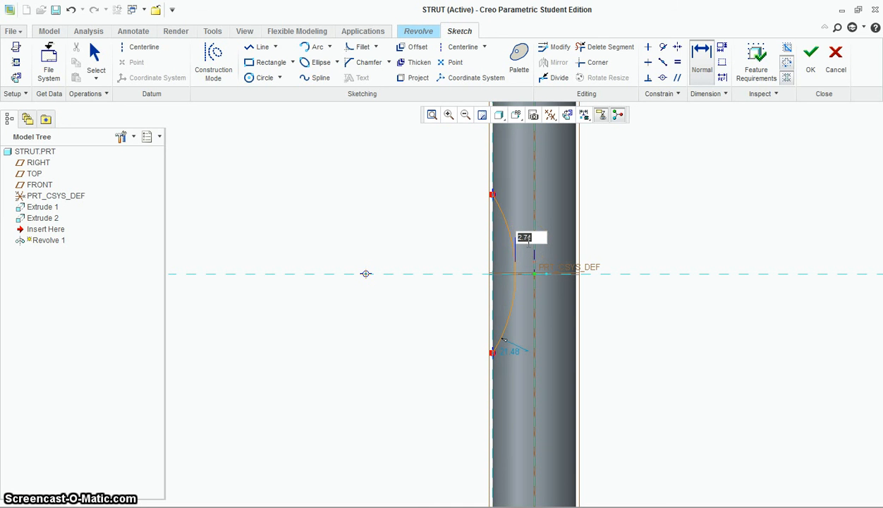
type("4")
key("Return")
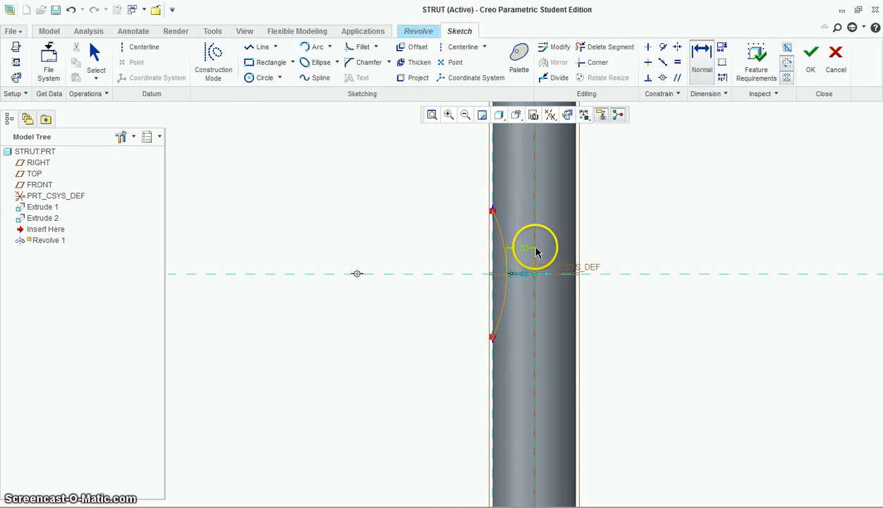
Dimension the distance between the arc's two endpoints and set it to 60
left_click(706, 65)
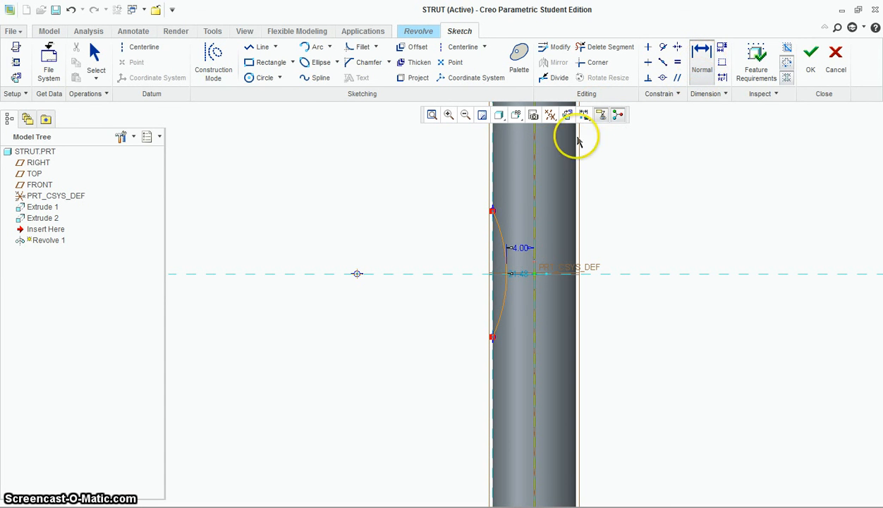
left_click(491, 212)
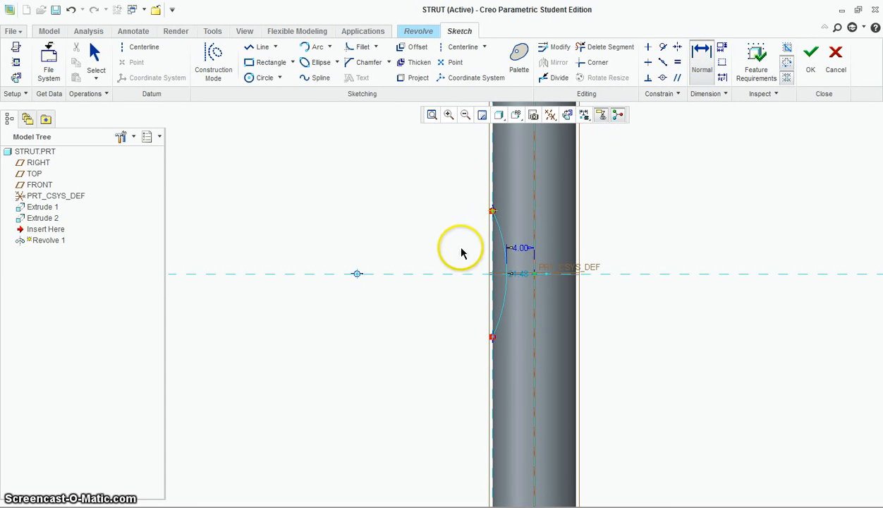
left_click(492, 338)
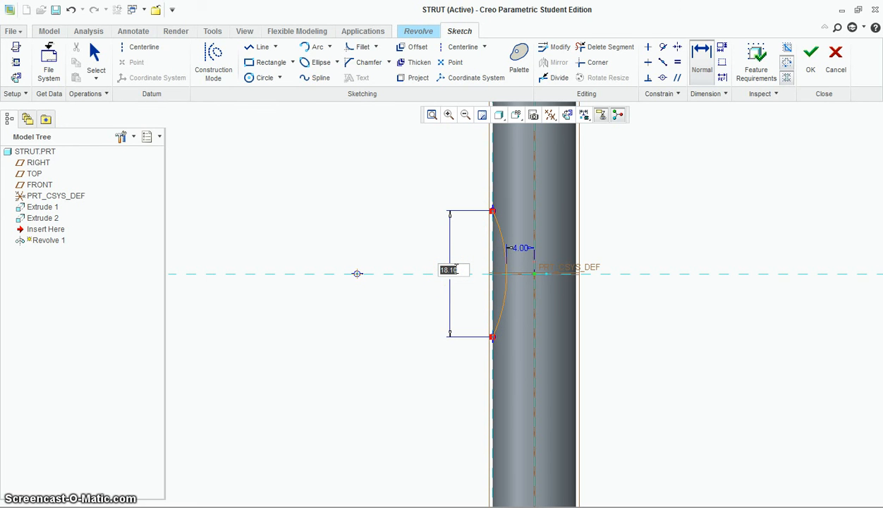
type("60")
key("Return")
Add a vertical centerline along the rod's central axis as the revolve axis and finish the arc sketch
scroll(456, 273, "down", 3)
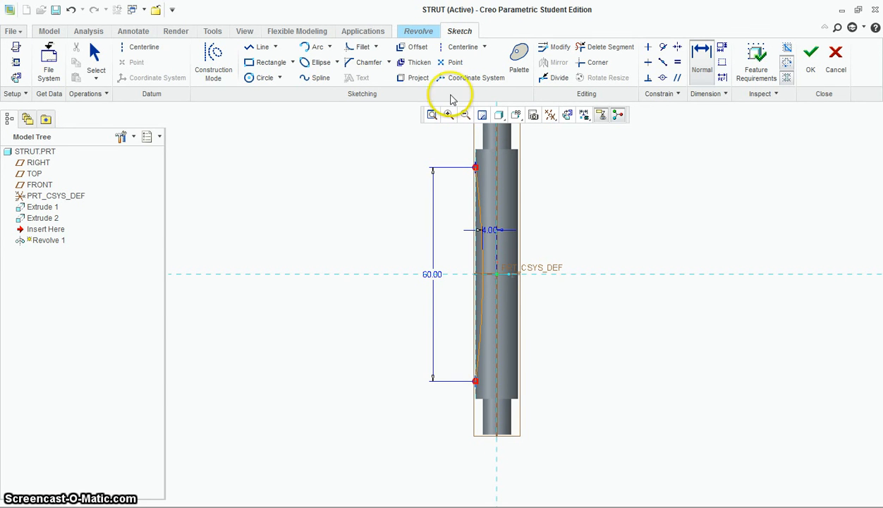
left_click(455, 46)
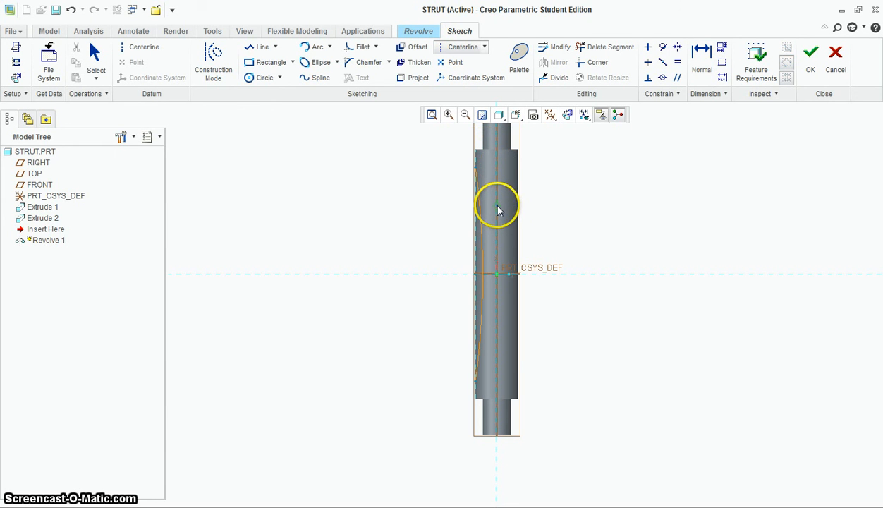
left_click(498, 210)
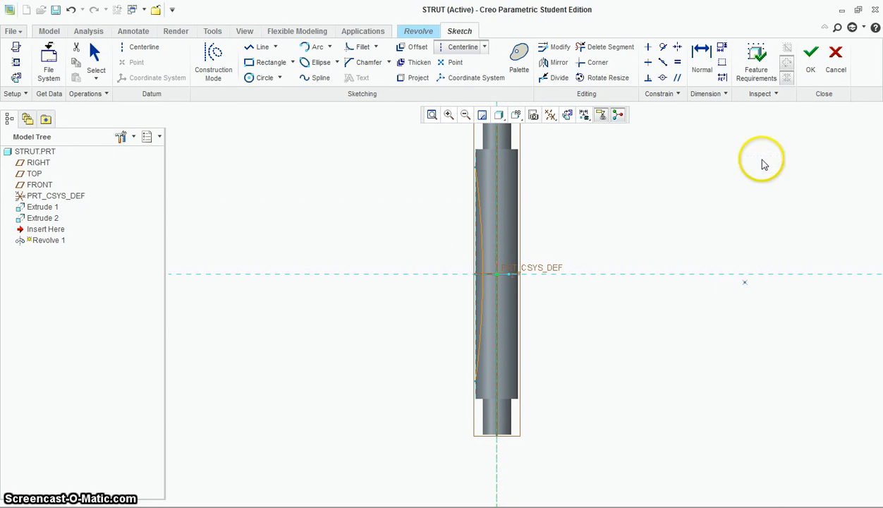
left_click(810, 63)
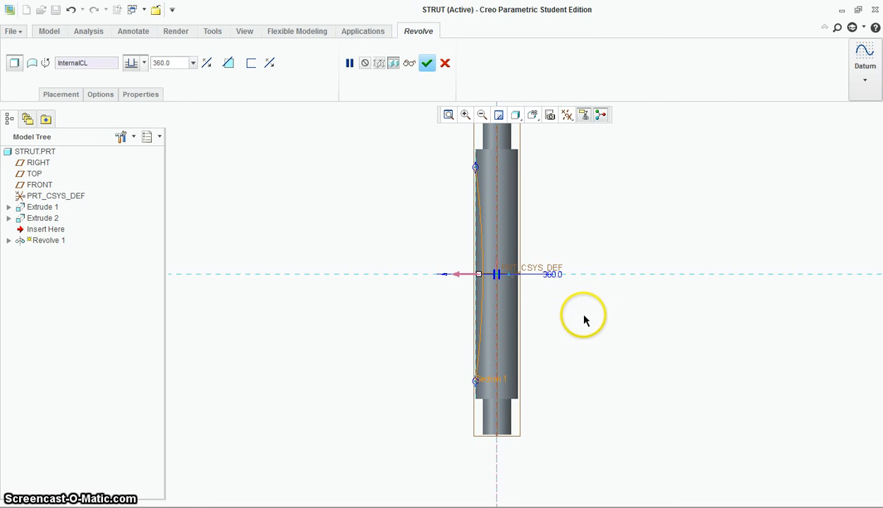
Revolve the arc section 360 degrees about the centerline as a material-removing cut around the larger cylinder's middle
middle_click_drag(584, 320, 599, 331)
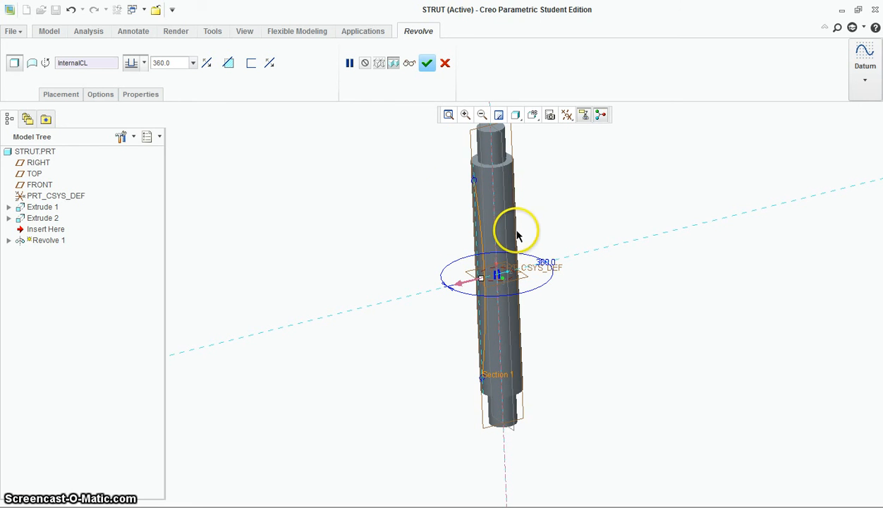
left_click(229, 63)
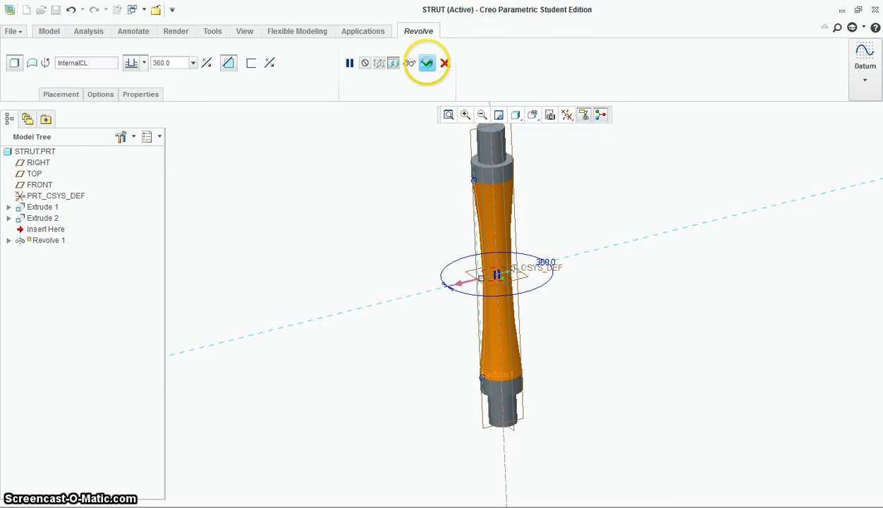
left_click(427, 63)
Round the outer circular edges at both ends of the larger cylinder with a 0.50 radius
middle_click_drag(627, 296, 576, 252)
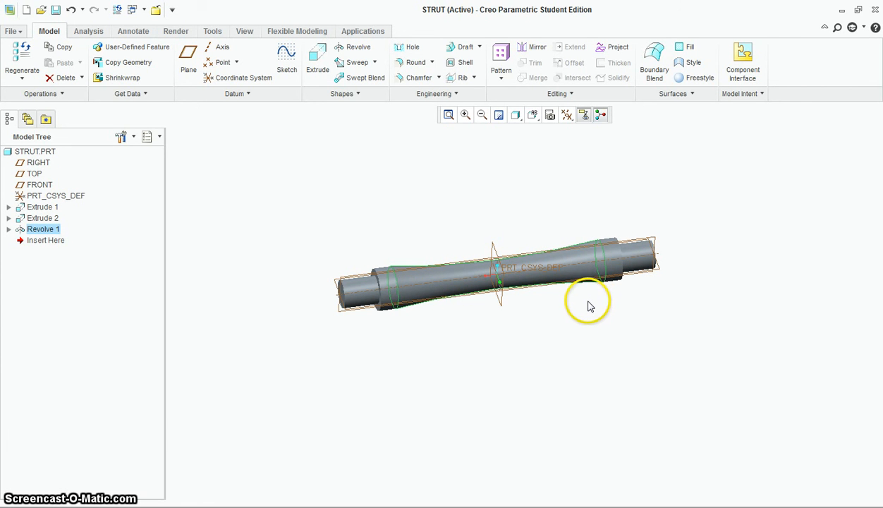
left_click(407, 66)
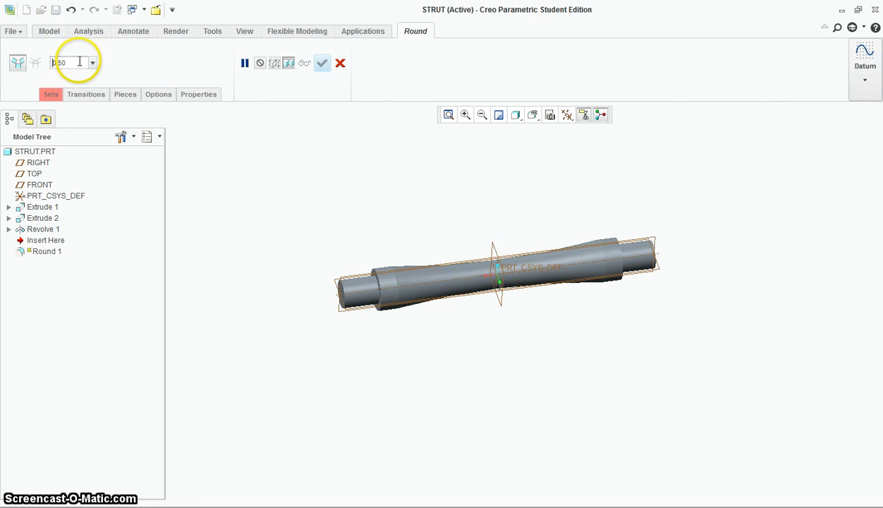
scroll(386, 279, "up", 5)
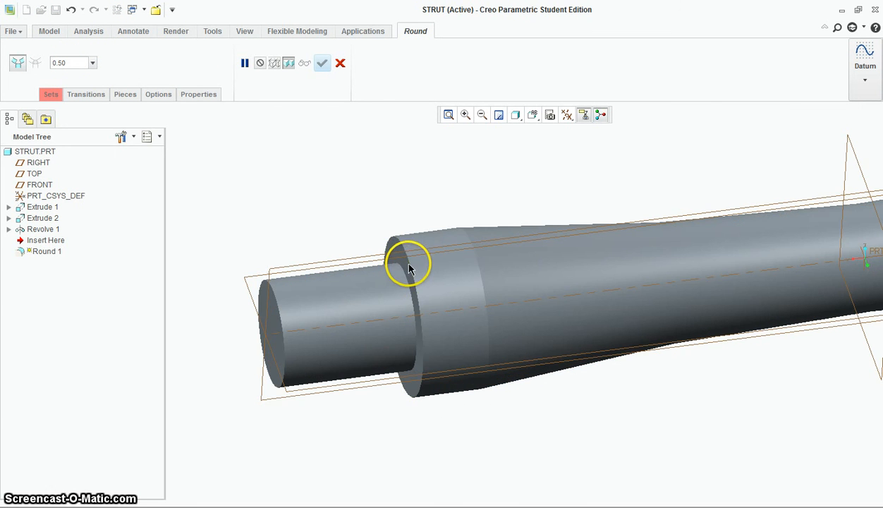
left_click(409, 263)
scroll(364, 217, "down", 5)
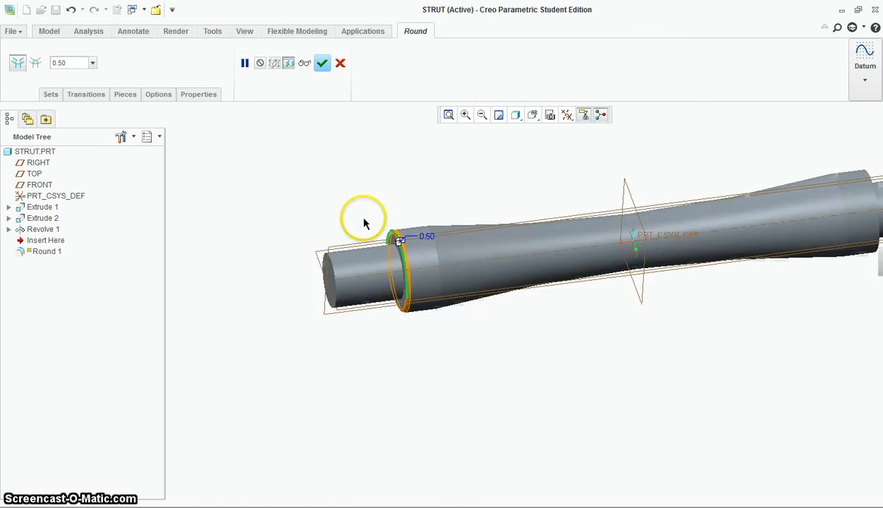
middle_click_drag(702, 302, 534, 246)
scroll(554, 199, "up", 5)
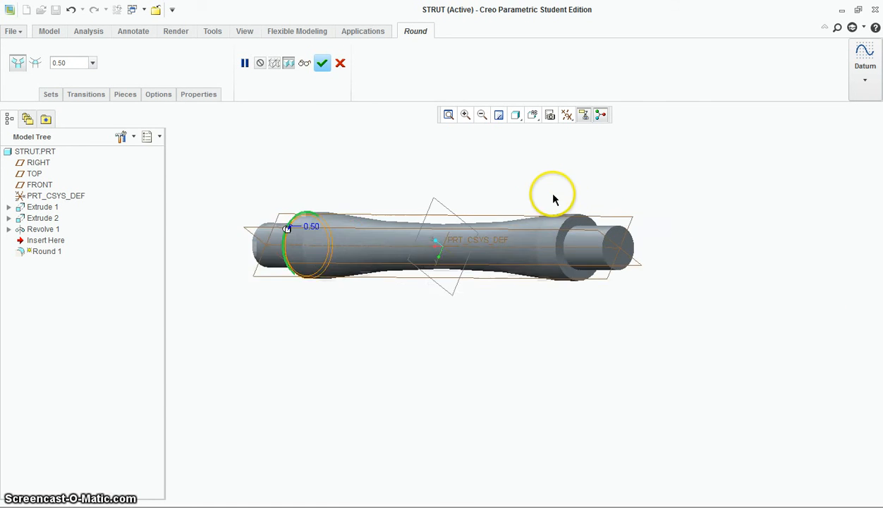
left_click(576, 247)
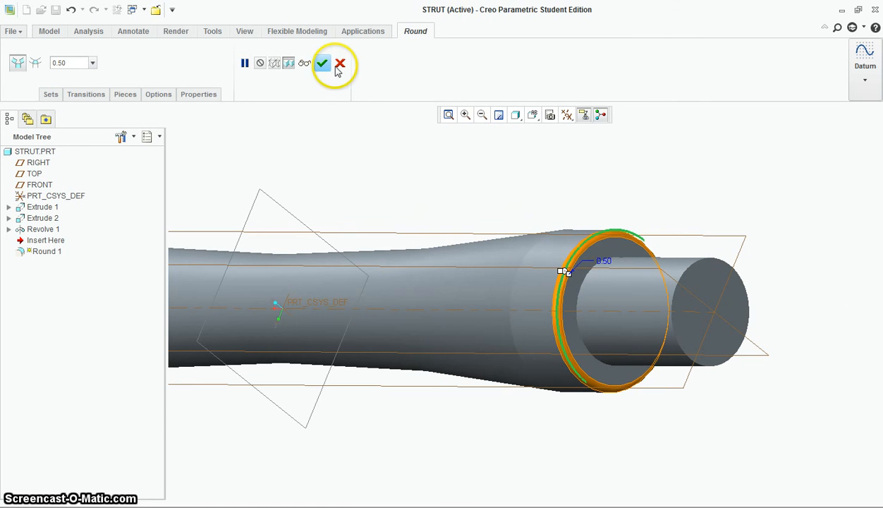
left_click(323, 63)
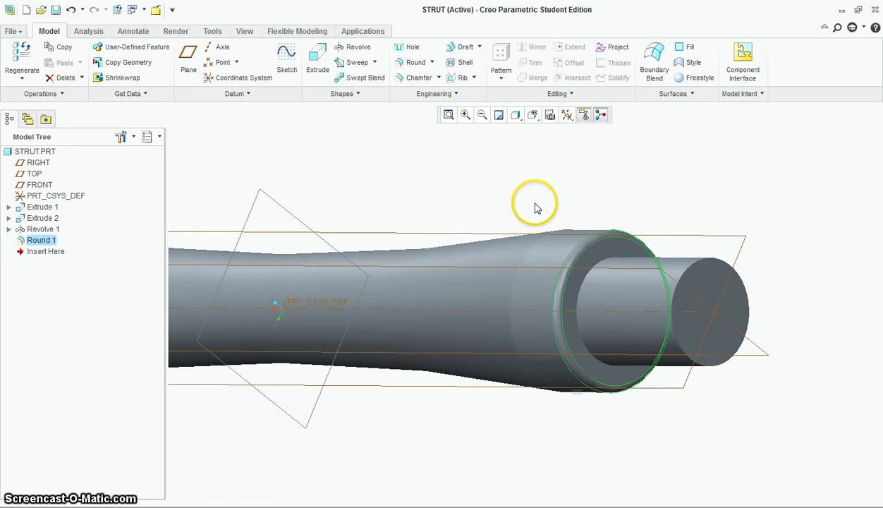
Chamfer the outer circular edges at both ends of the thinner rod using D x D with D 0.50
scroll(552, 221, "down", 2)
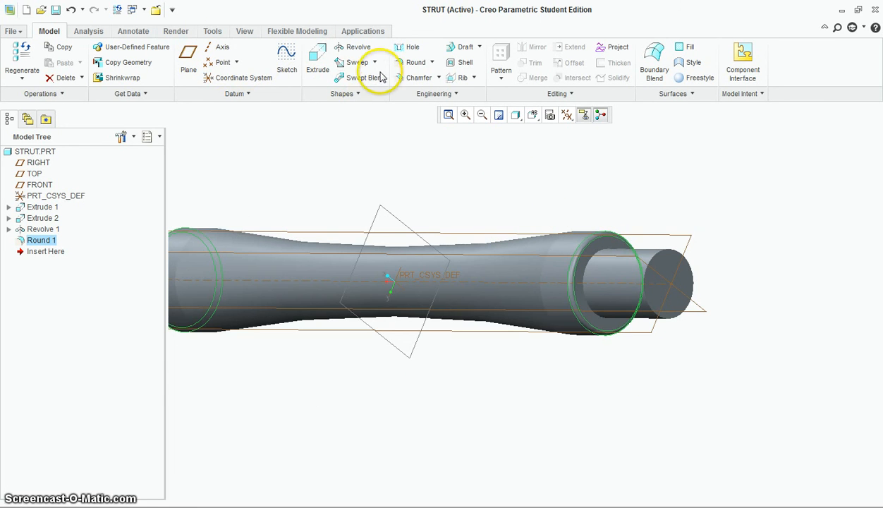
left_click(426, 81)
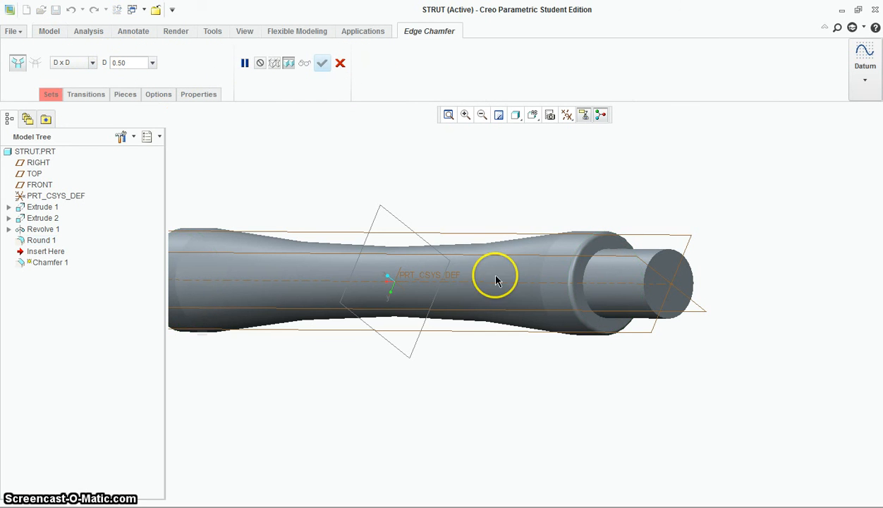
left_click(650, 261)
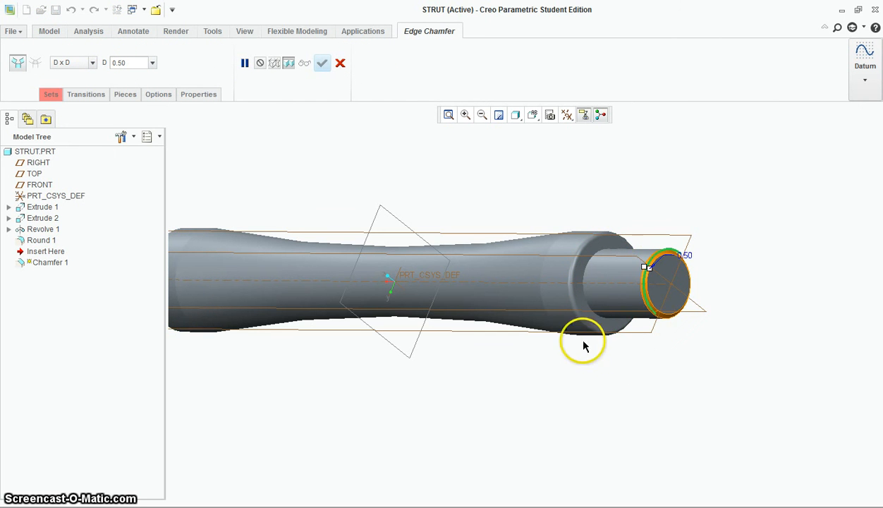
middle_click_drag(689, 332, 609, 339)
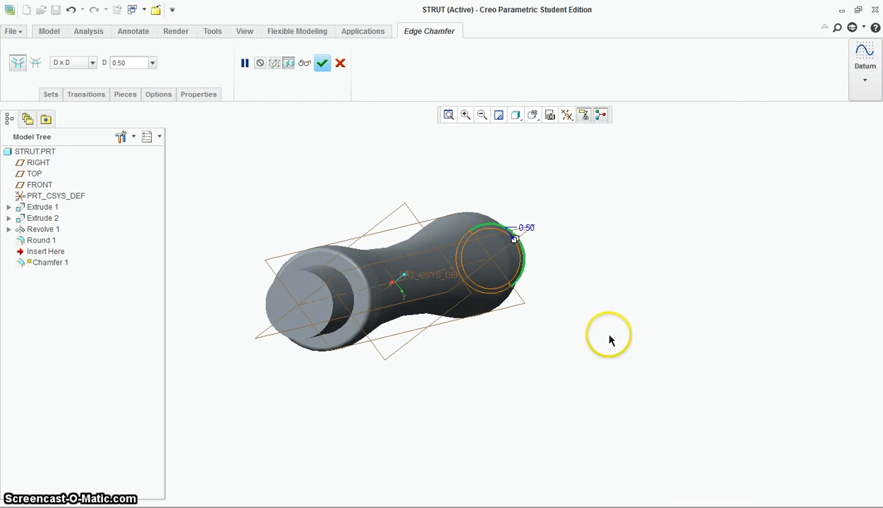
left_click(324, 285)
middle_click_drag(552, 322, 566, 309)
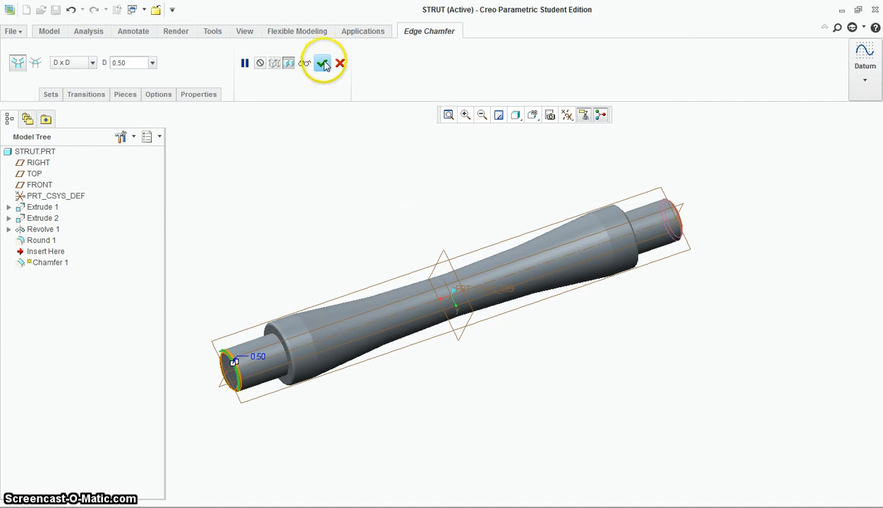
left_click(323, 63)
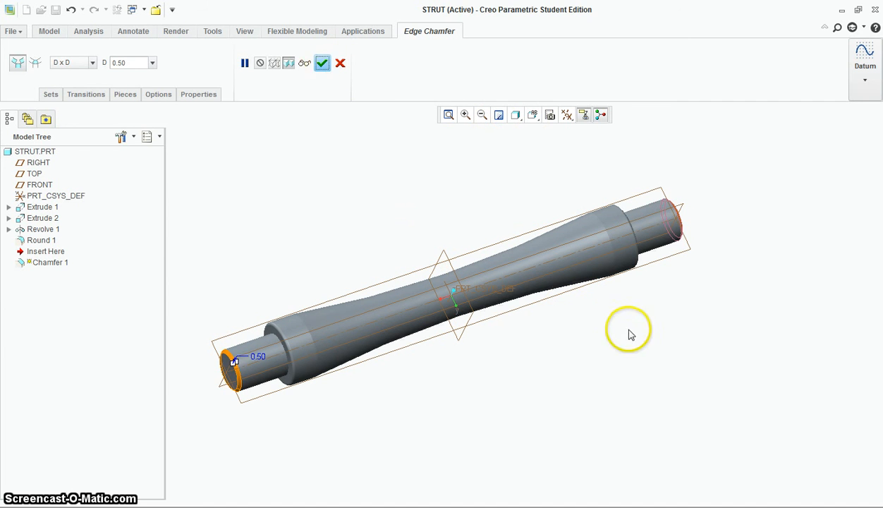
left_click(386, 169)
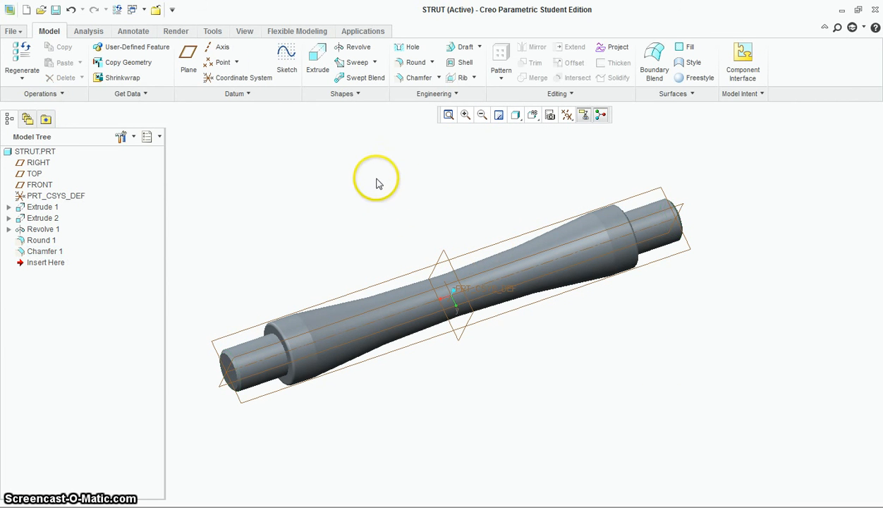
Apply the yellow appearance from My Appearances to the whole strut part
left_click(245, 31)
left_click(319, 77)
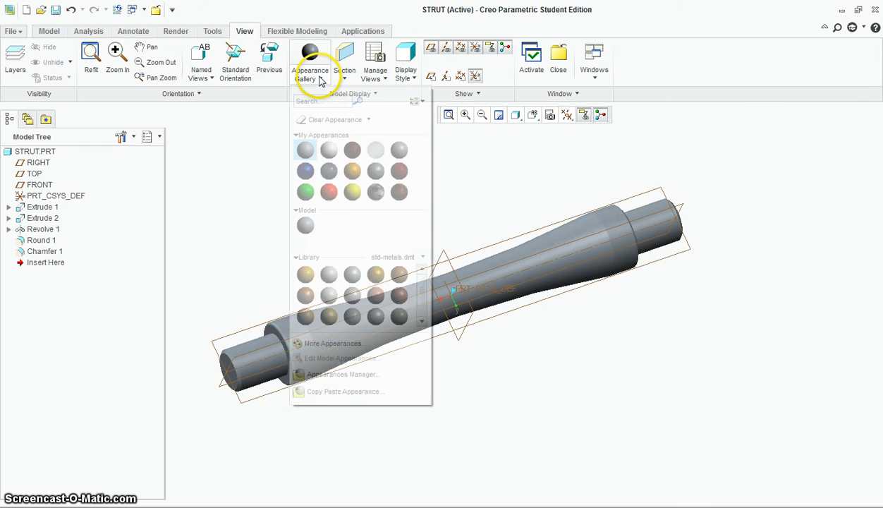
left_click(353, 192)
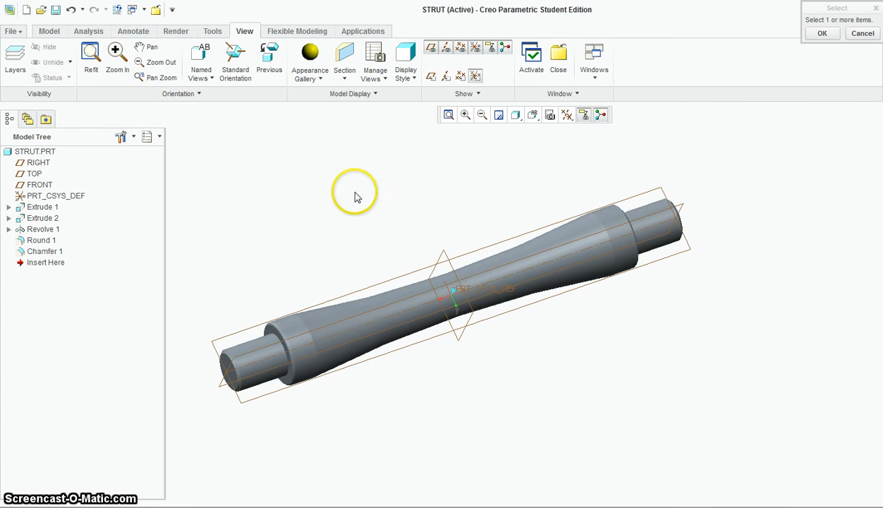
left_click(367, 283)
left_click(819, 34)
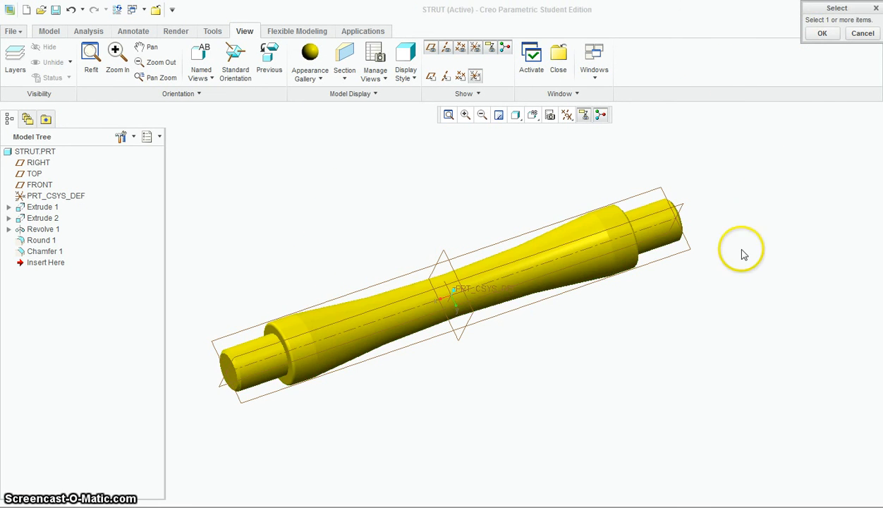
middle_click_drag(641, 363, 601, 361)
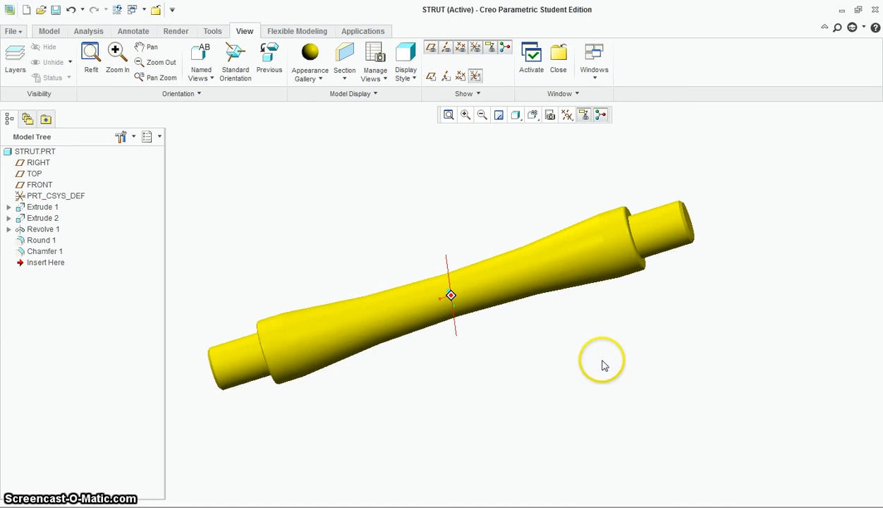
Save the part as STRUT.PRT in the Cube Toy folder
left_click(12, 32)
left_click(33, 103)
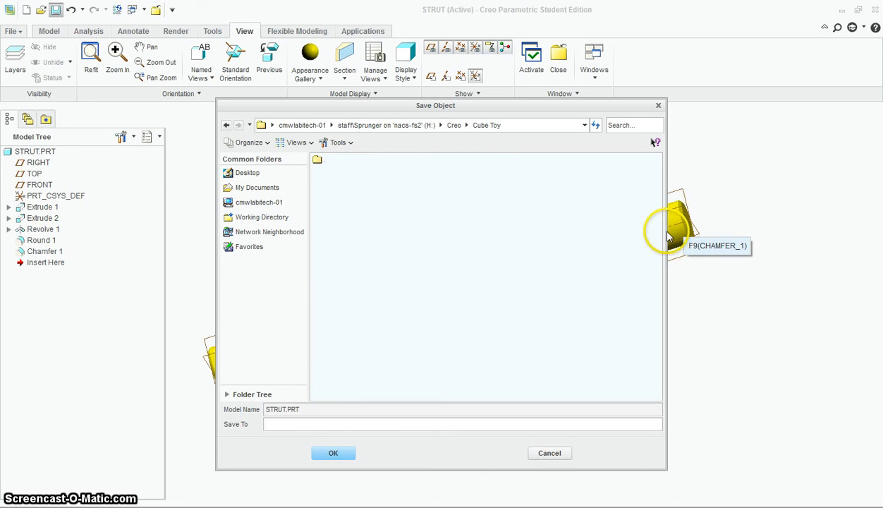
left_click(344, 455)
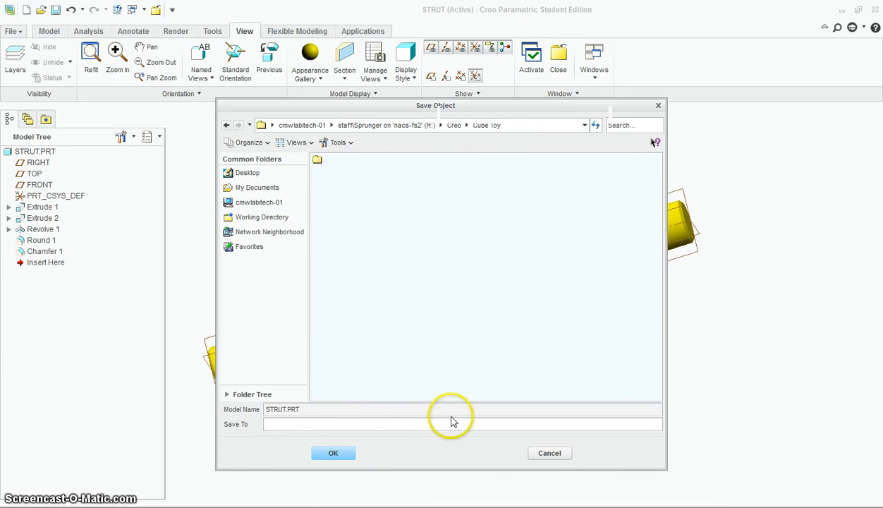